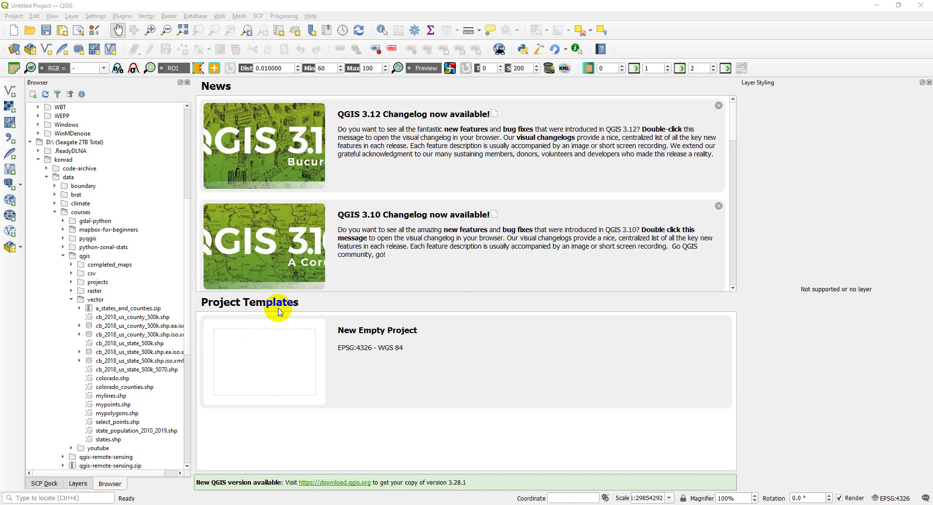
- Focus the QGIS window and open the Plugins menu
click(219, 5)
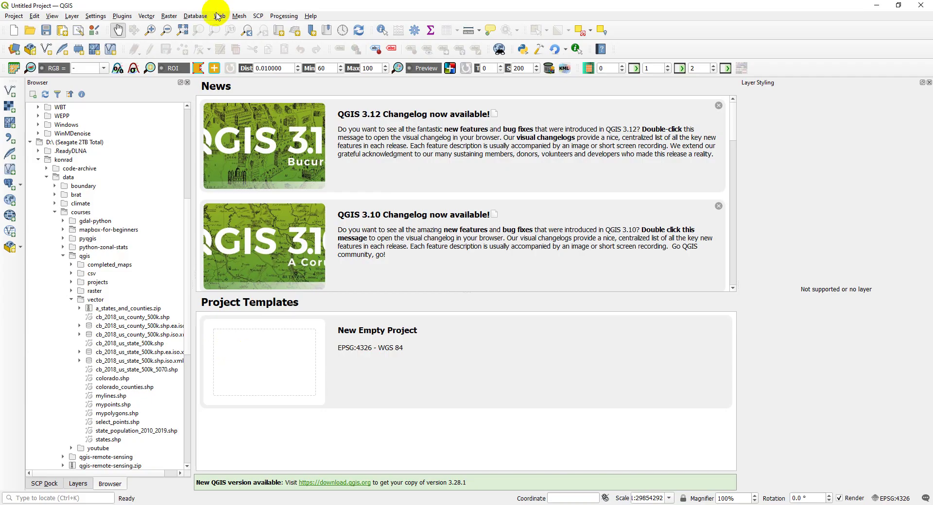
click(129, 18)
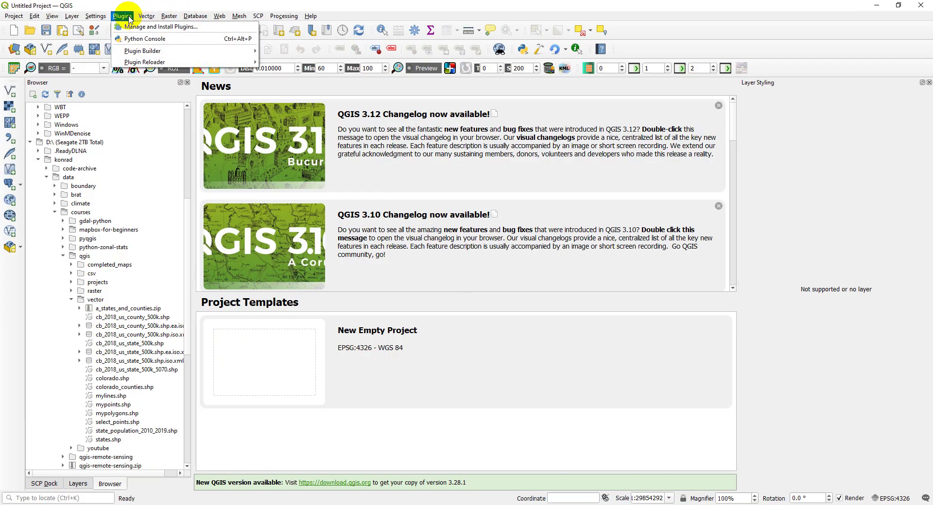
- Find qgis2web among all plugins, install version 3.16.0, and close the plugin manager
click(139, 29)
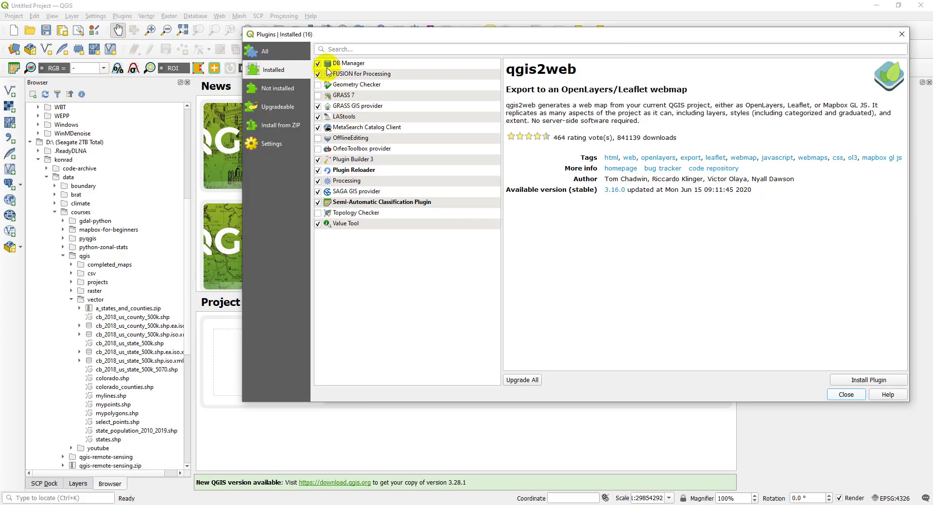
click(267, 51)
click(372, 50)
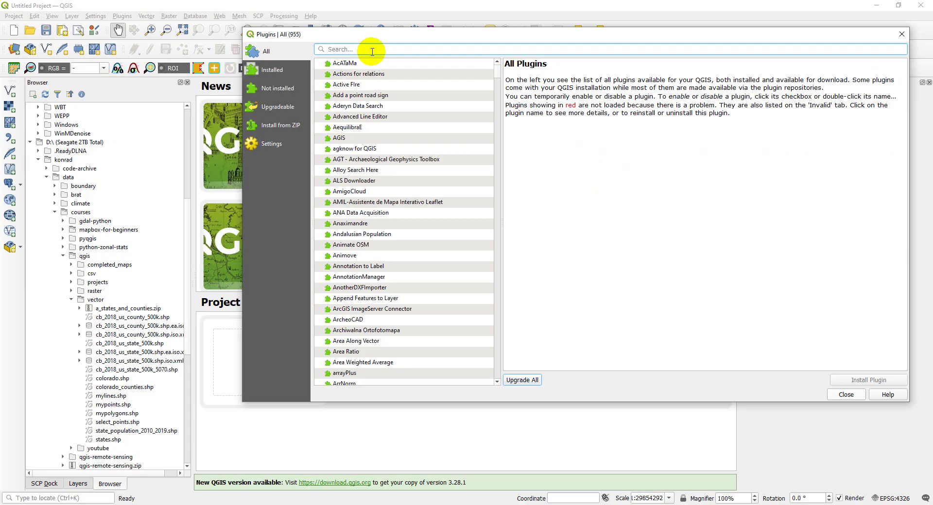
text(qgis2web)
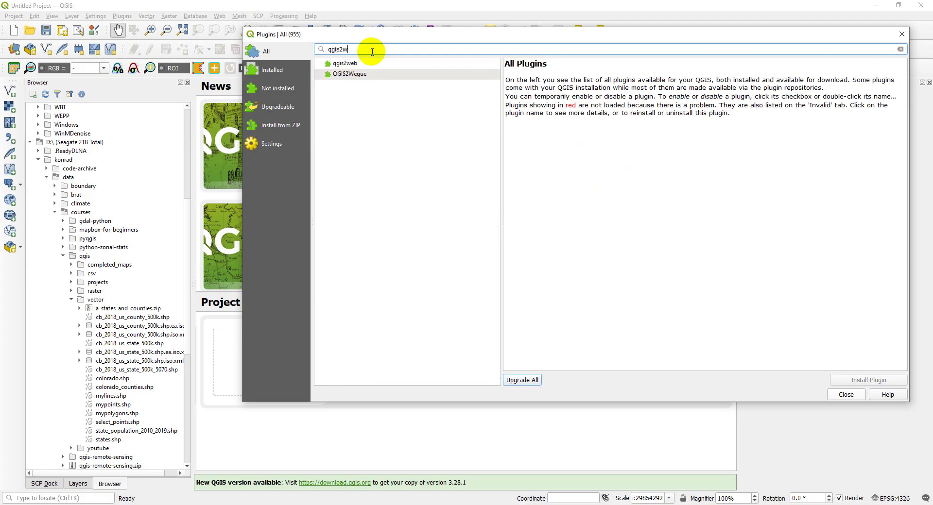
click(350, 65)
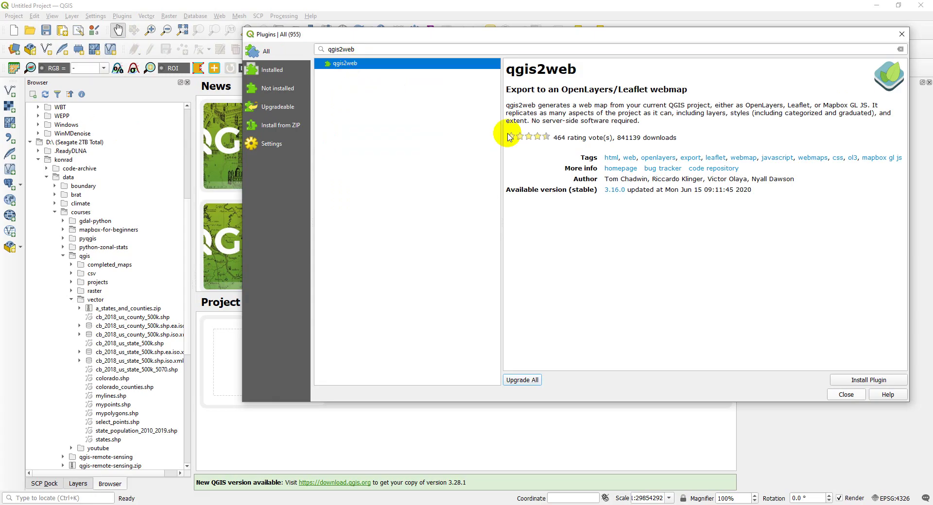
click(869, 381)
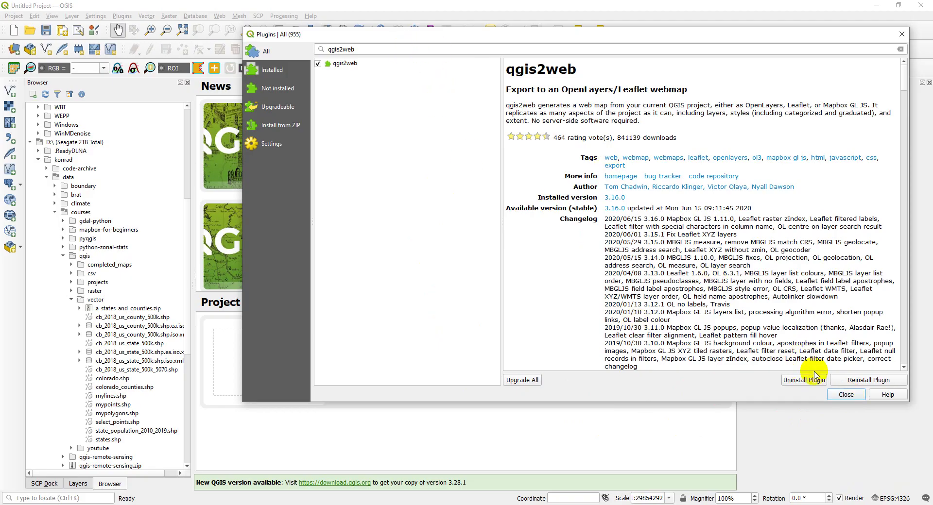
click(847, 394)
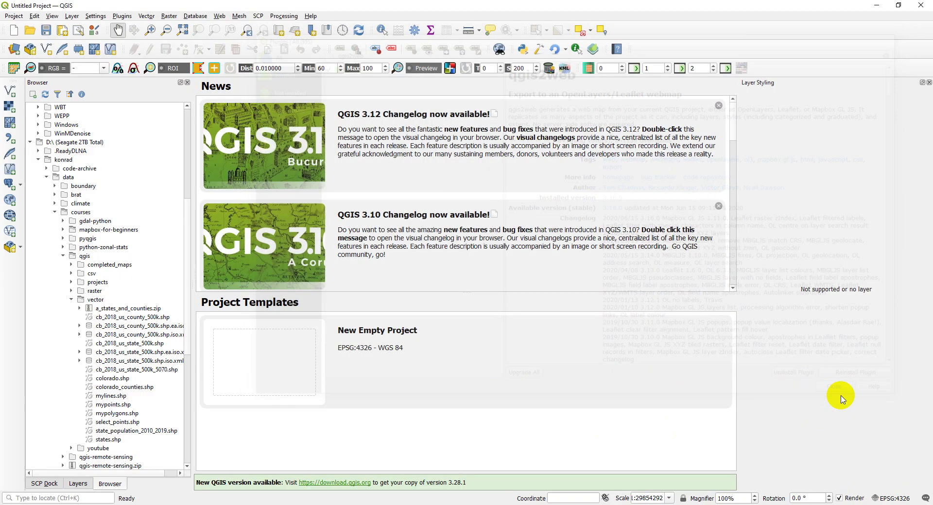
- Try launching Web > qgis2web > Create web map
click(219, 16)
mouse_move(230, 39)
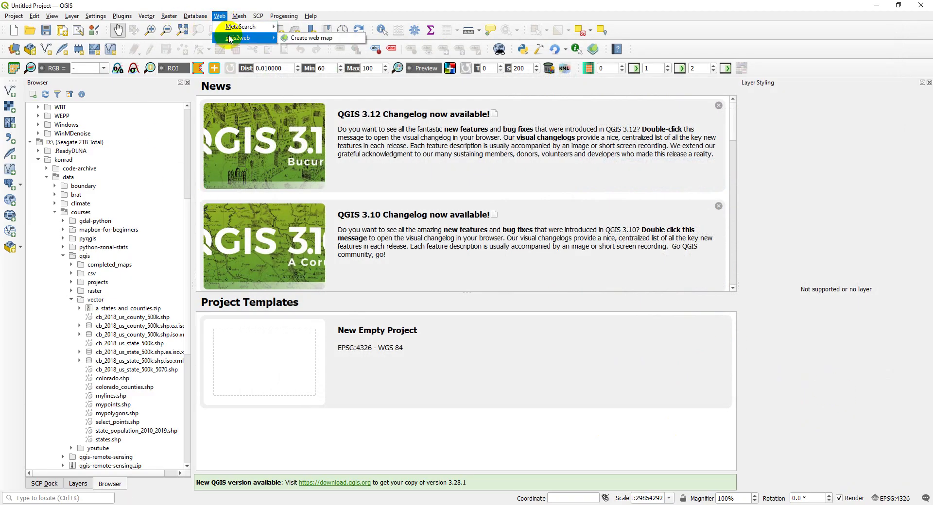
click(294, 37)
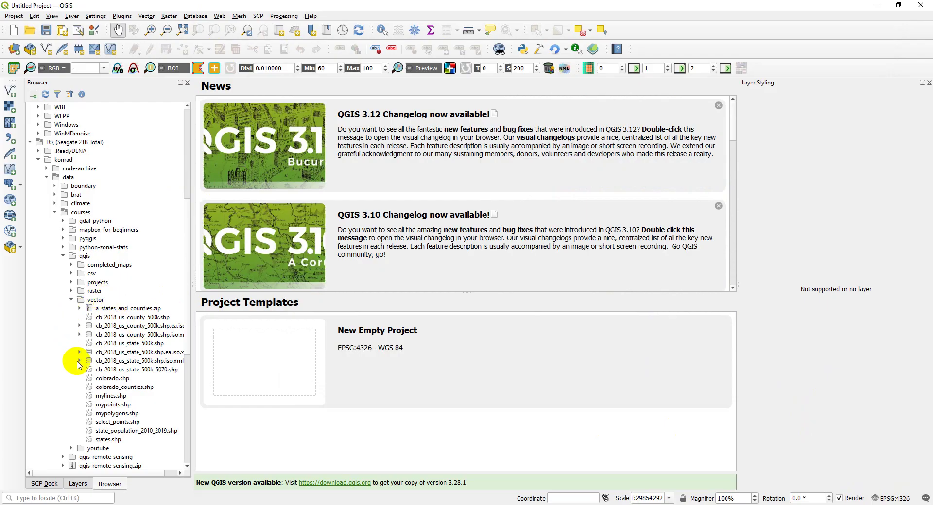
- Add state_population_2010_2019.shp to the map and zoom to the contiguous US states
drag(111, 431, 395, 429)
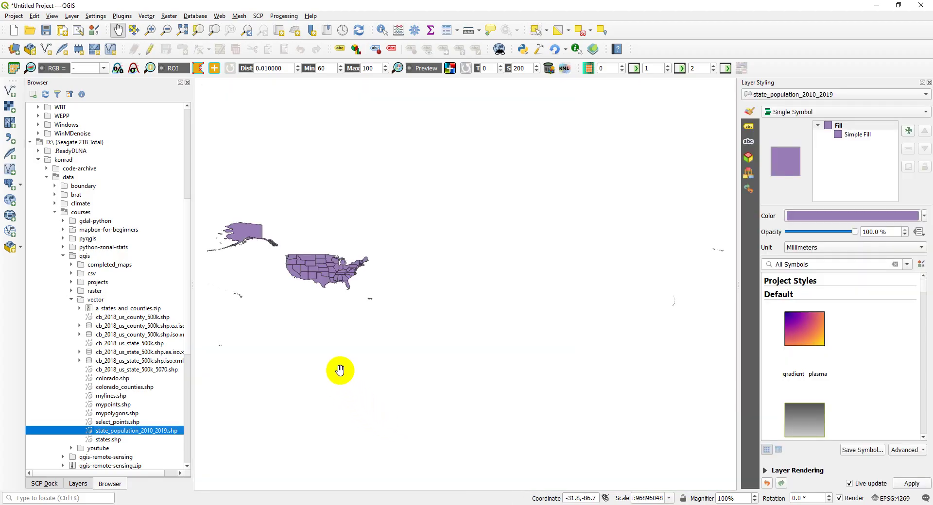
drag(314, 277, 358, 287)
scroll(358, 286, up, 1)
scroll(358, 286, up, 1)
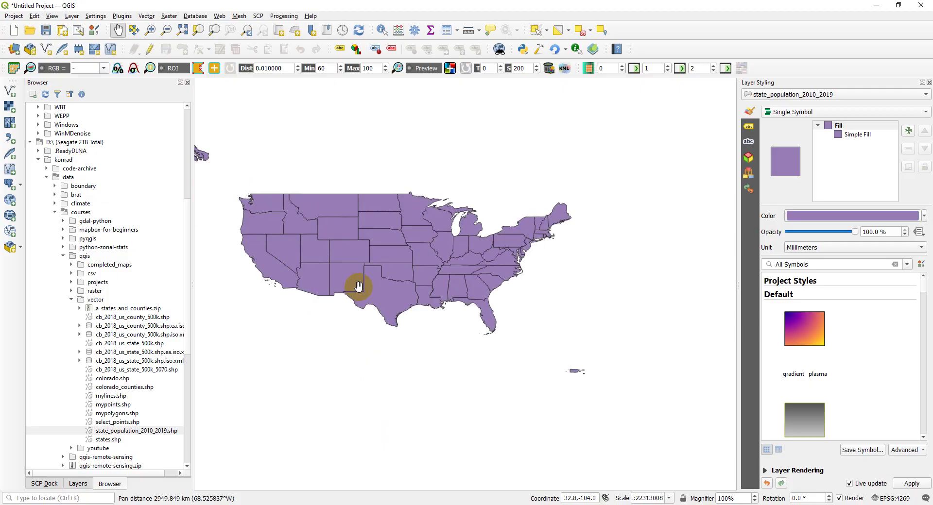
drag(352, 264, 402, 284)
scroll(402, 285, up, 1)
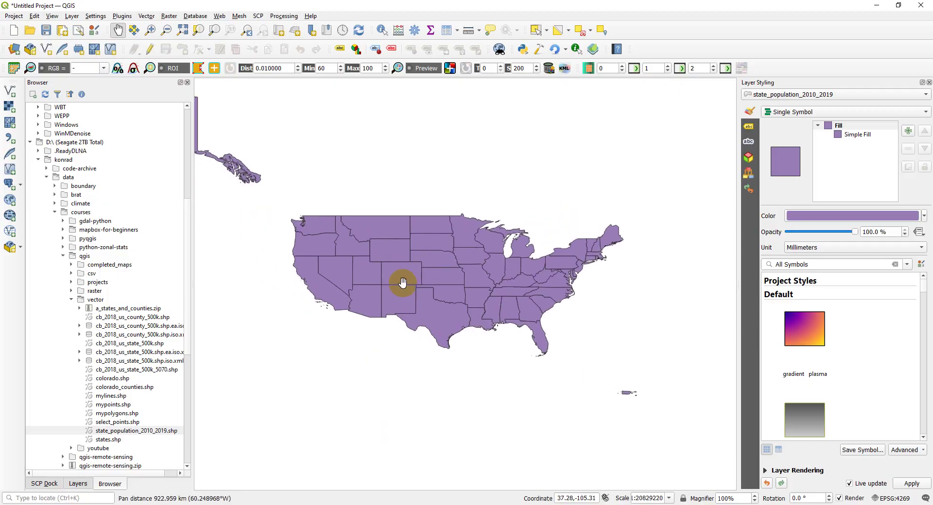
- Switch the state layer to Graduated symbology using the jPOPESTI_9 field
click(800, 112)
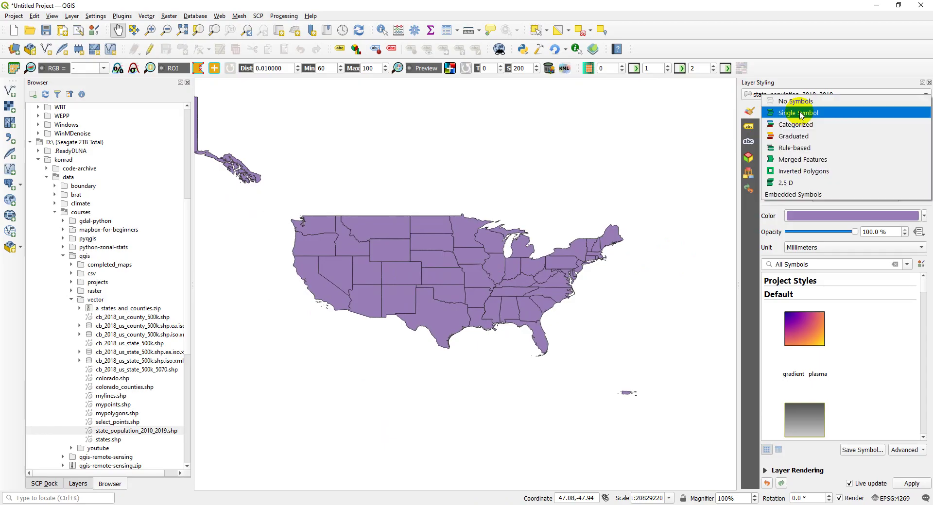
click(800, 139)
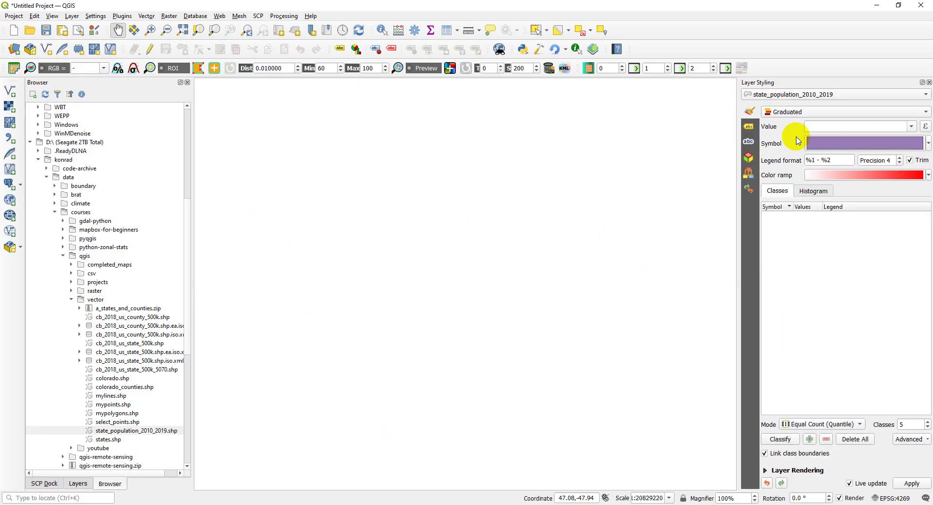
click(911, 126)
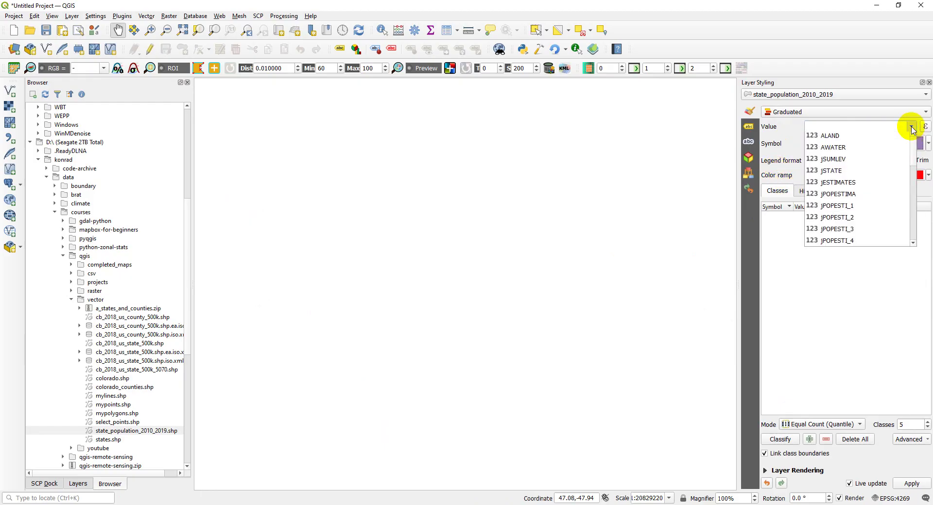
scroll(899, 180, down, 3)
scroll(901, 179, down, 3)
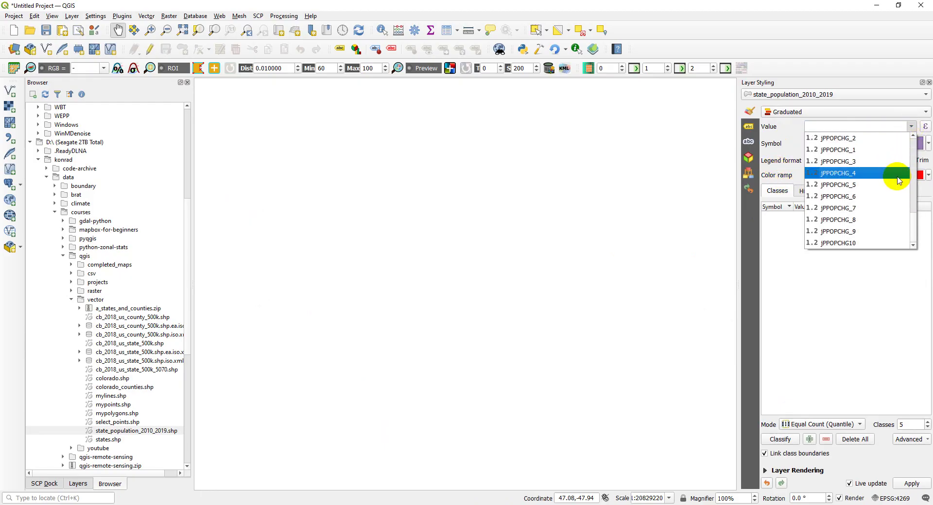
scroll(896, 180, up, 6)
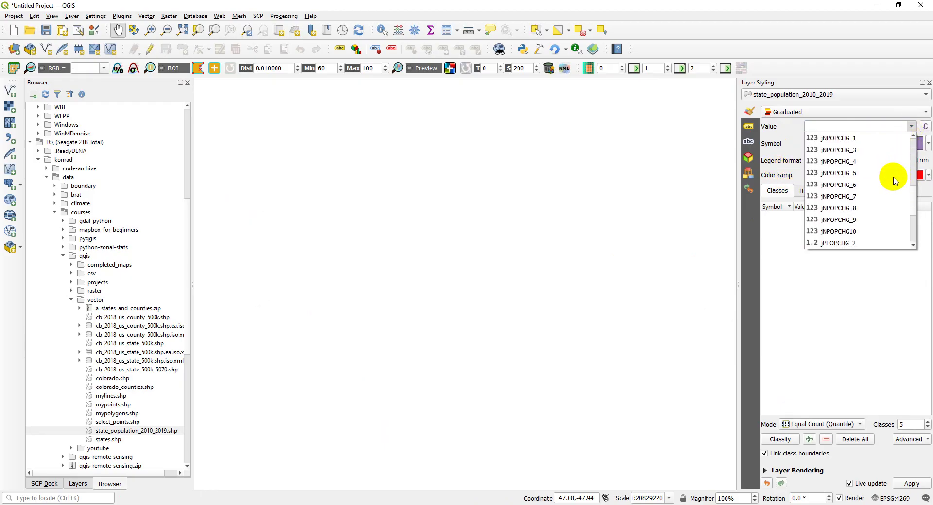
scroll(896, 181, down, 2)
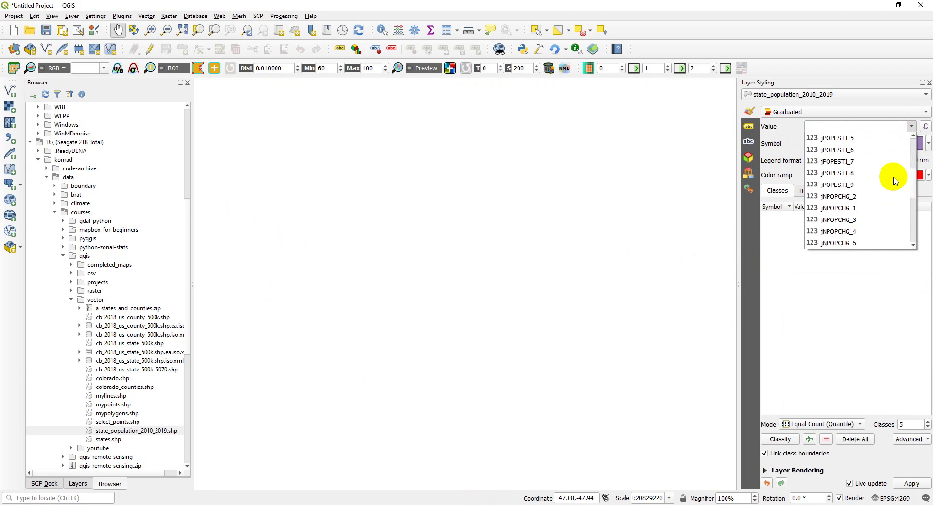
click(842, 189)
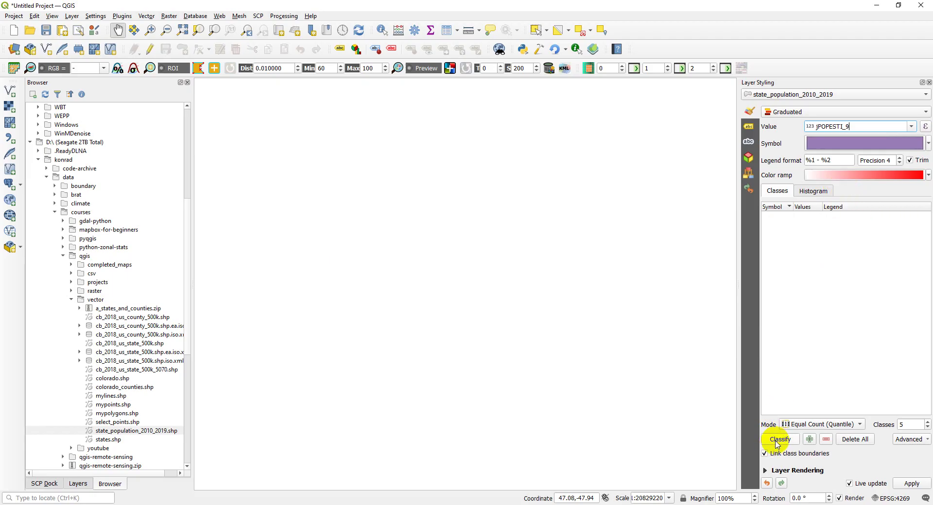
- Try Equal Interval, then classify into five Equal Count (Quantile) classes
click(816, 427)
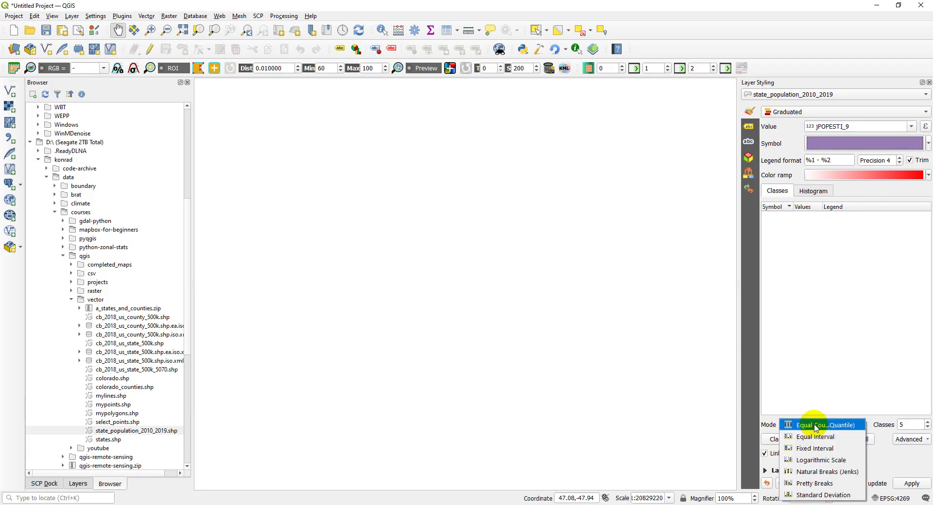
click(820, 436)
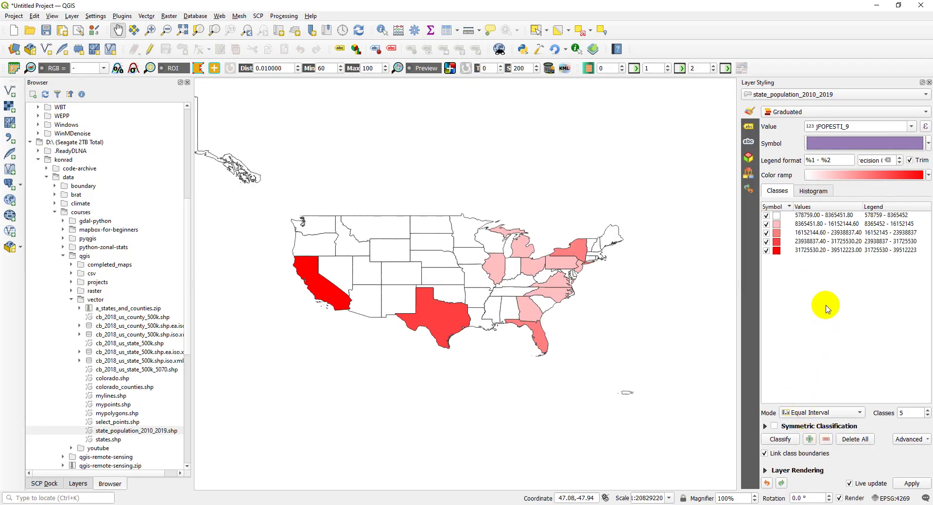
click(821, 414)
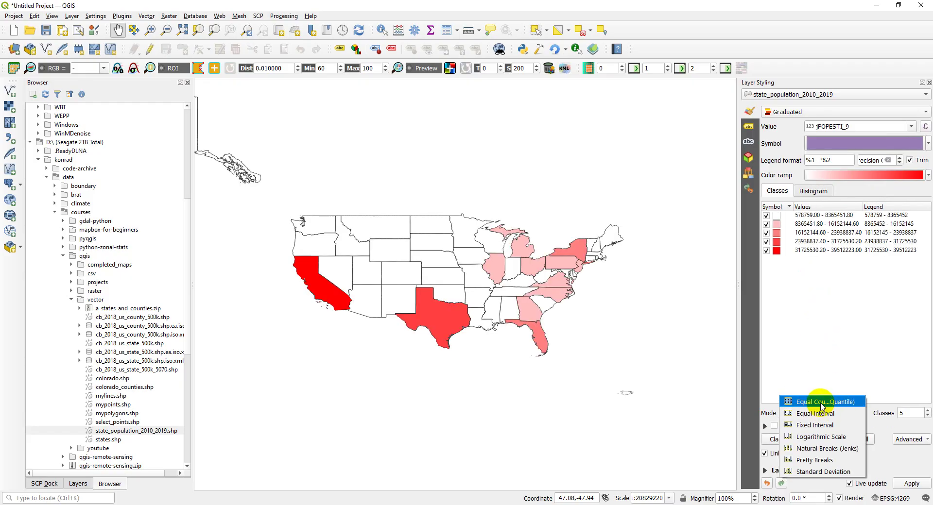
click(822, 403)
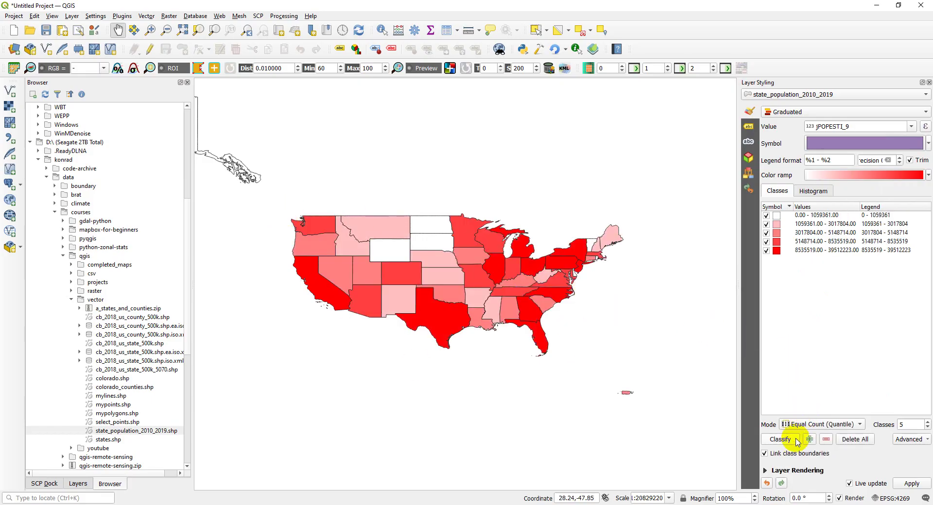
click(781, 440)
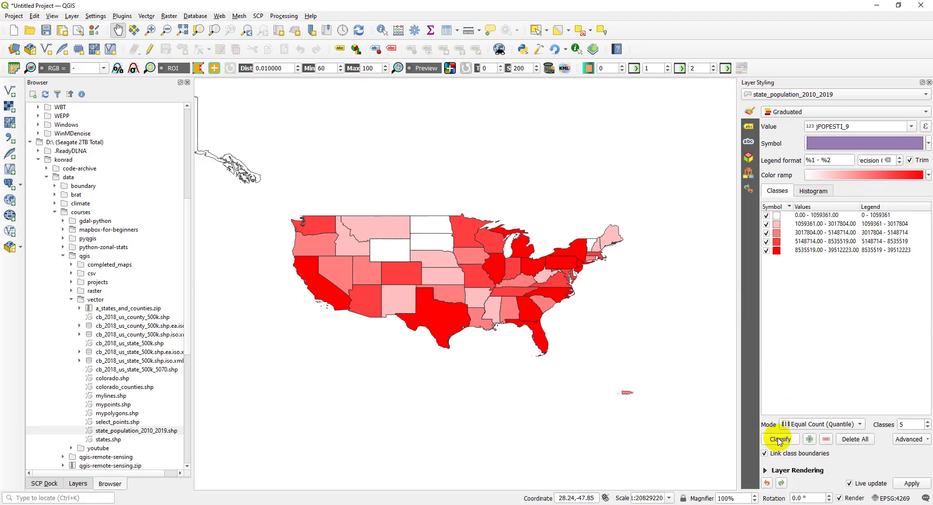
drag(462, 270, 455, 278)
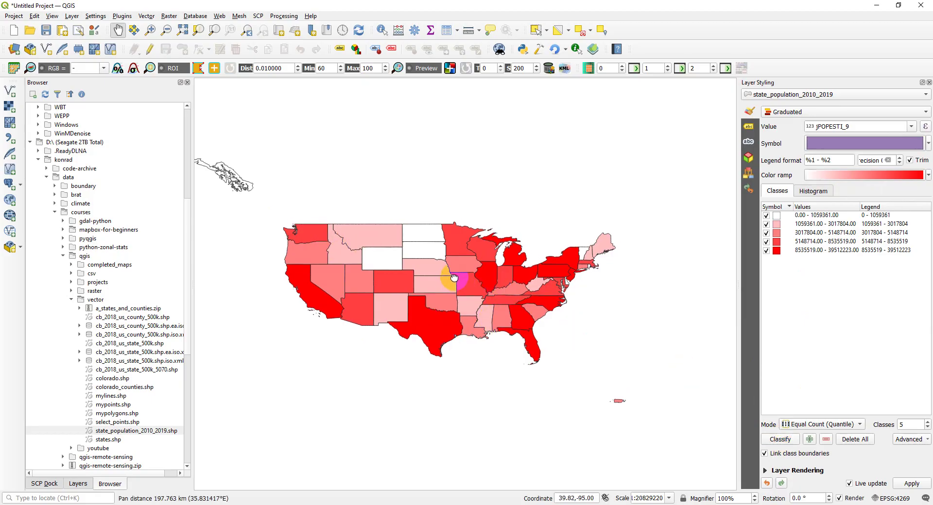
scroll(455, 276, up, 1)
scroll(453, 275, down, 1)
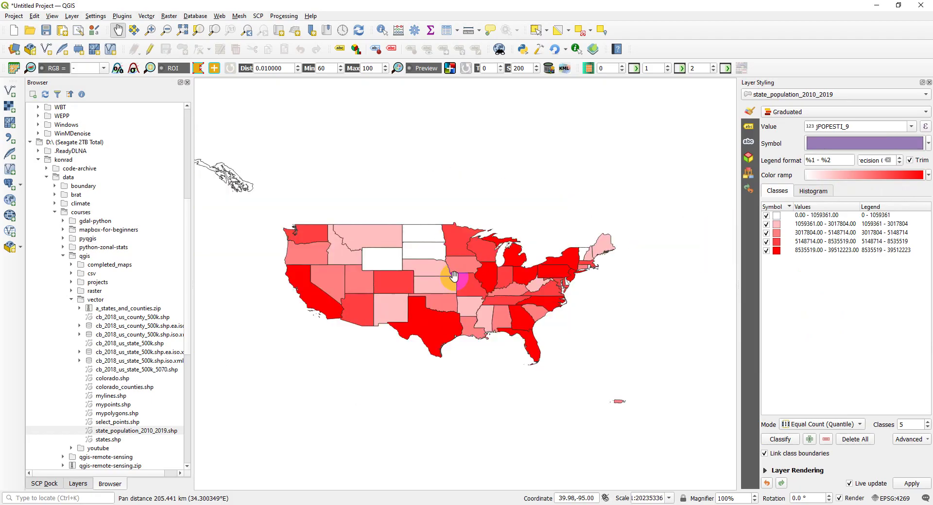
drag(388, 271, 396, 277)
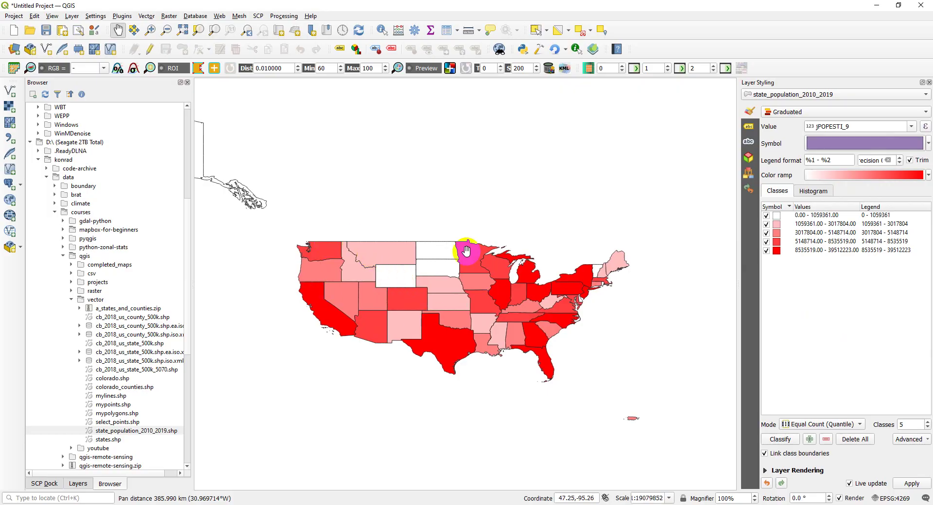
click(409, 280)
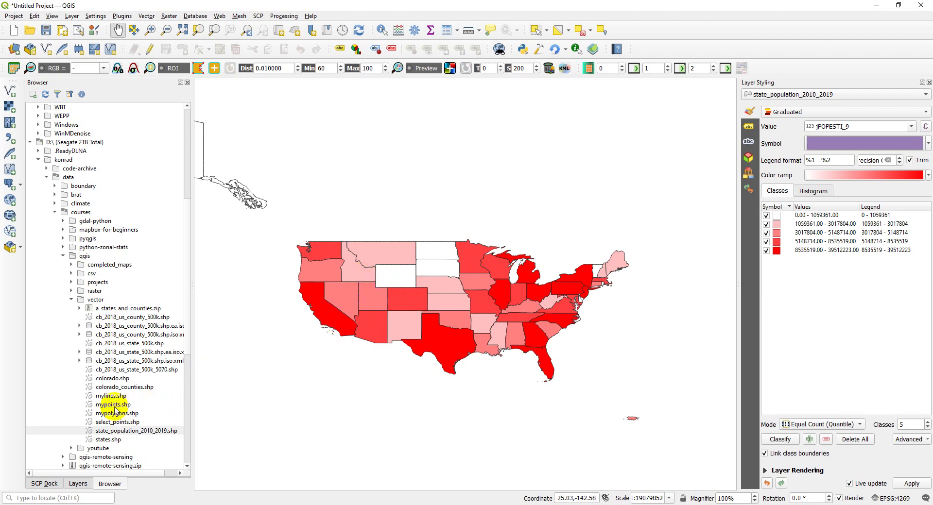
- Load mypoints.shp, accepting the default coordinate transformation
drag(116, 411, 401, 411)
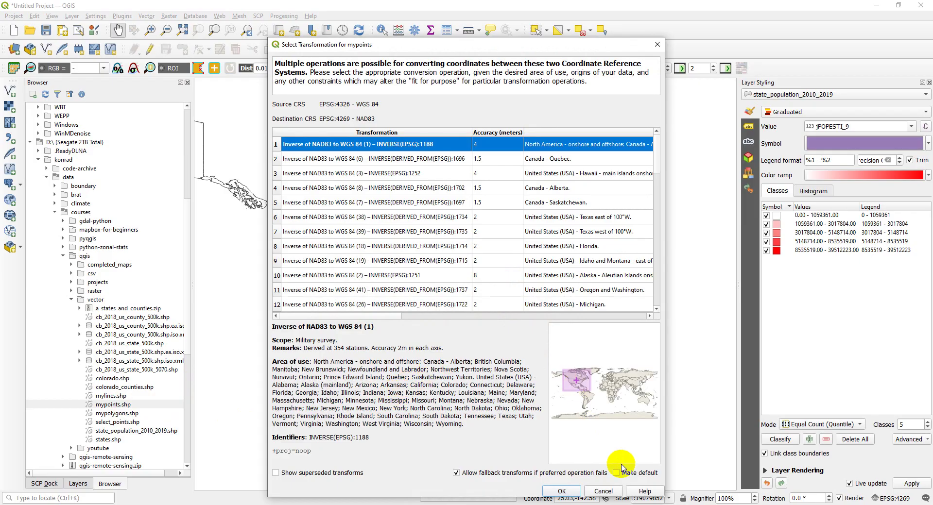
click(560, 492)
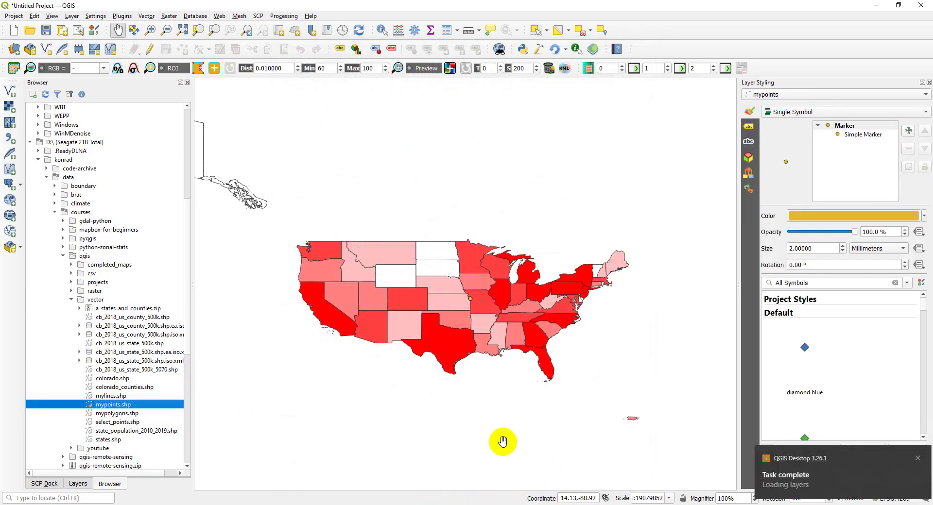
click(454, 335)
click(478, 304)
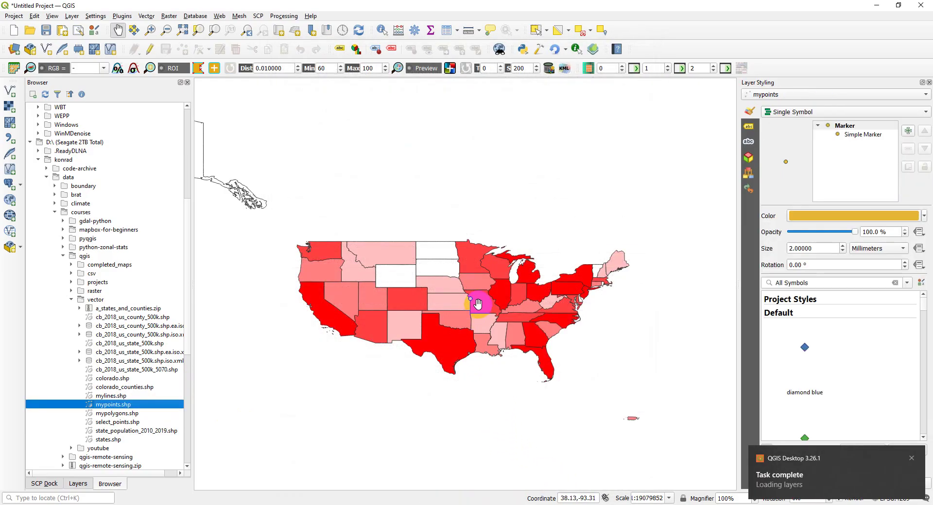
- Zoom around the new point, then pan out to show all states including Alaska
scroll(478, 304, up, 7)
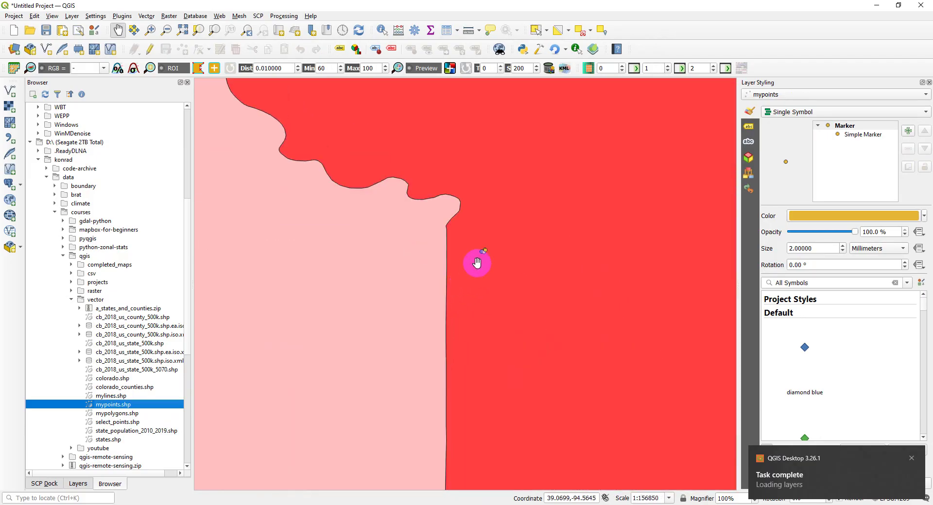
scroll(478, 260, up, 2)
scroll(518, 196, down, 1)
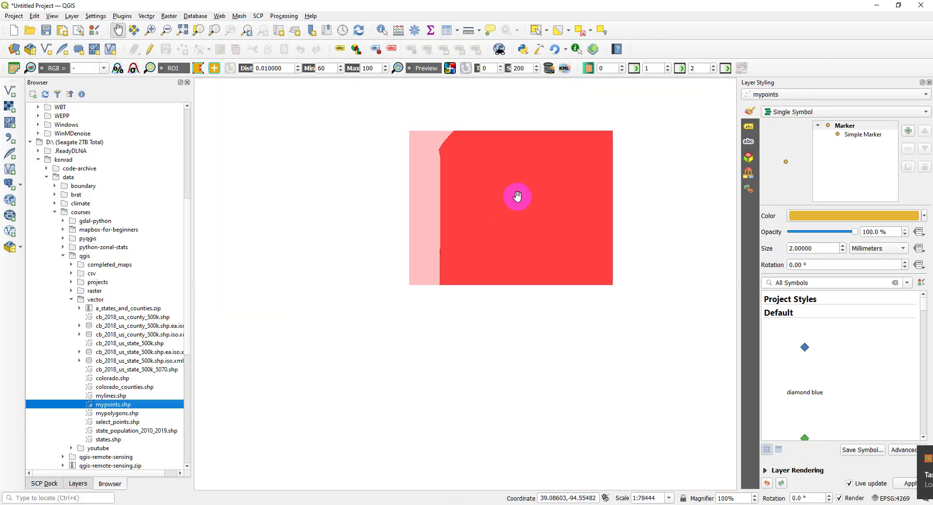
scroll(518, 197, down, 7)
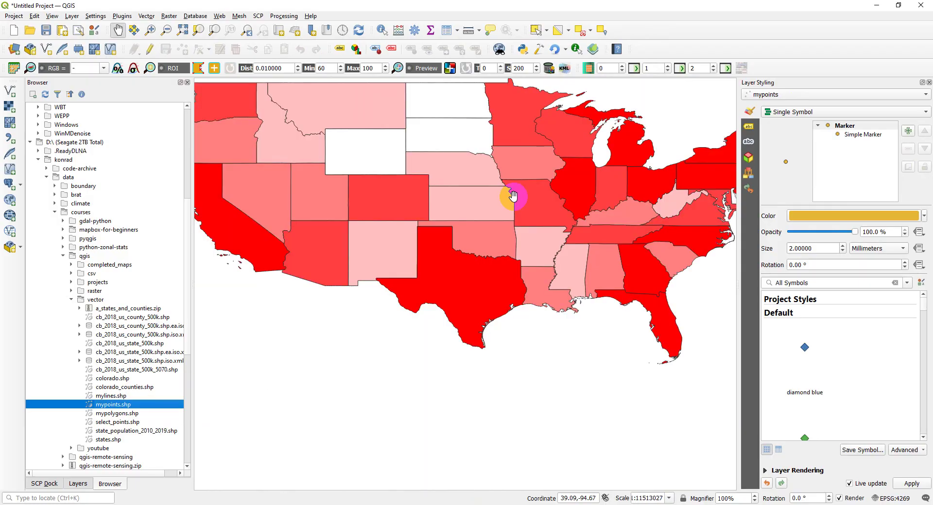
drag(513, 196, 510, 273)
scroll(512, 214, down, 1)
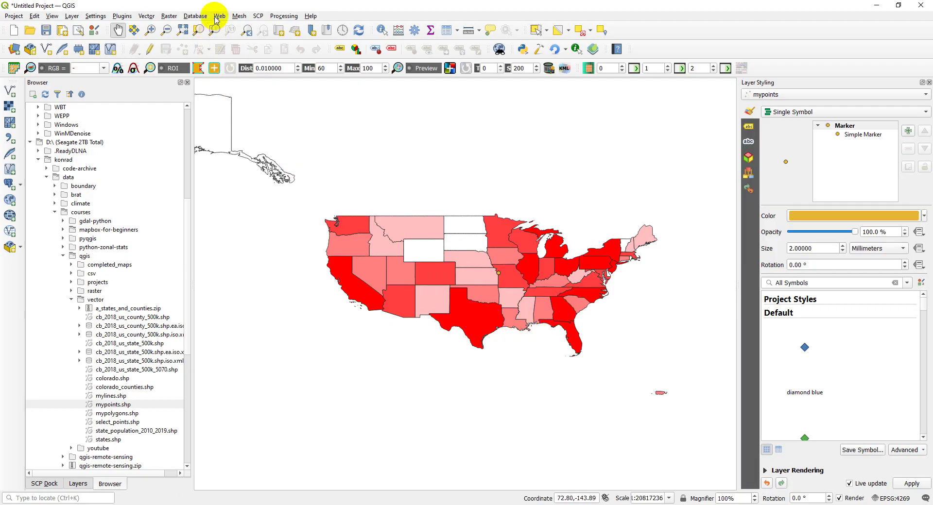
click(219, 16)
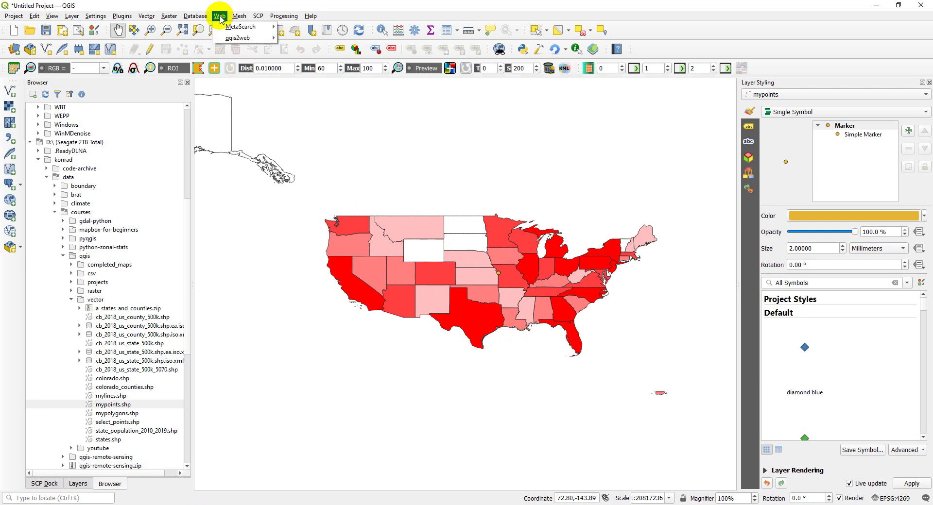
- Launch qgis2web's Create web map and move its window up slightly
mouse_move(248, 37)
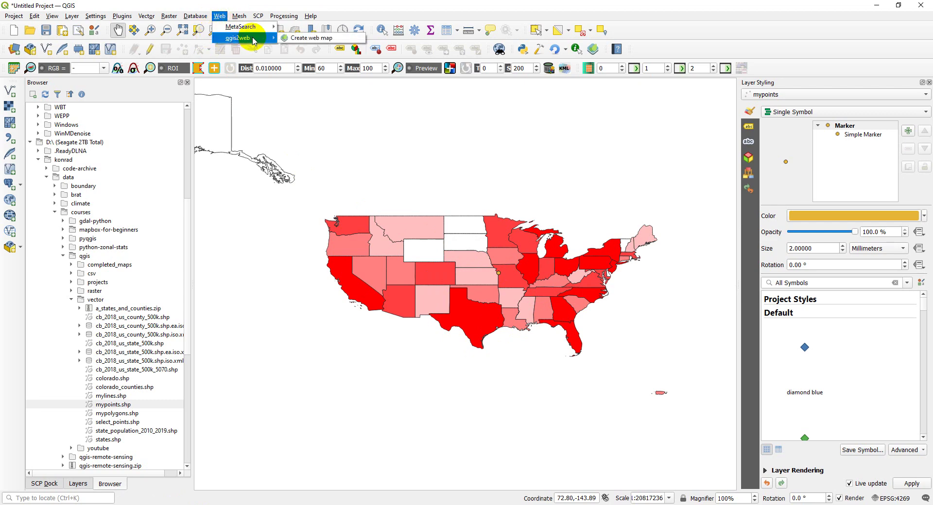
click(309, 39)
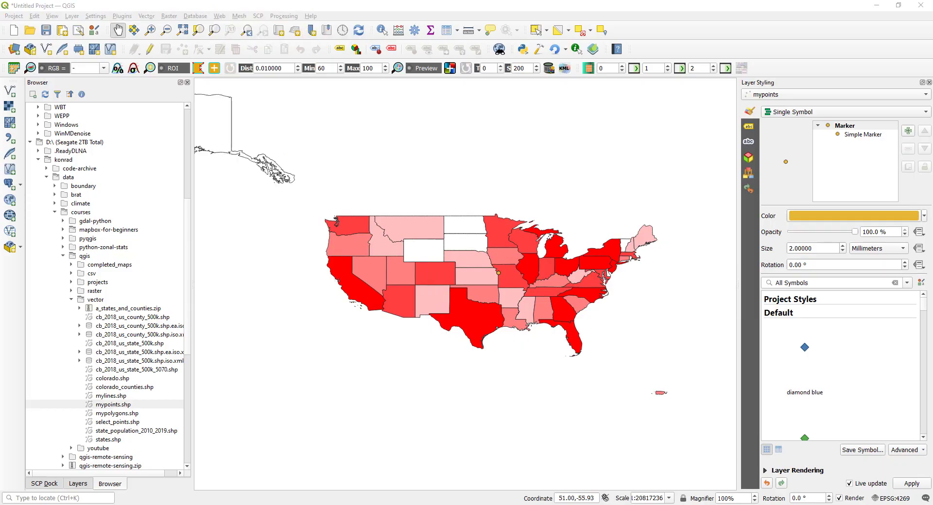
drag(443, 134, 447, 121)
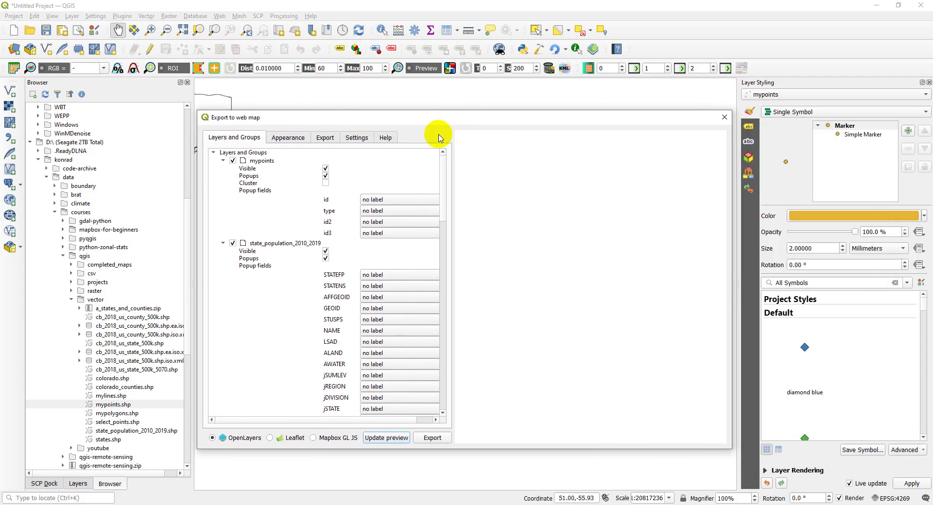
- Collapse and re-expand the mypoints and state_population_2010_2019 settings in Layers and Groups
click(222, 160)
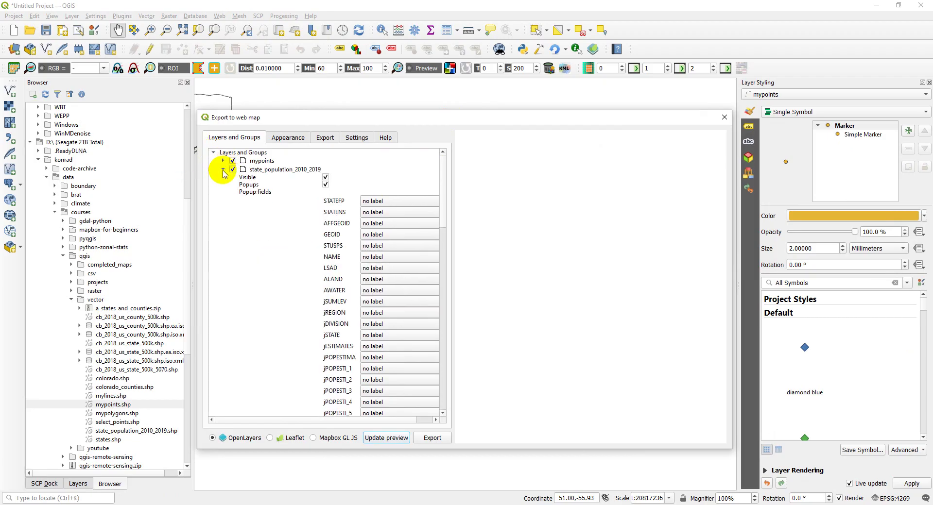
click(222, 169)
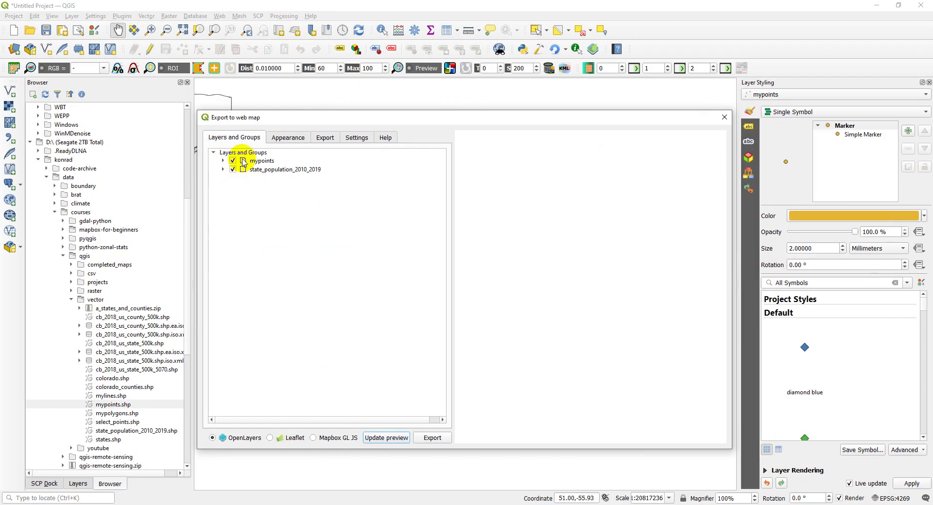
click(214, 153)
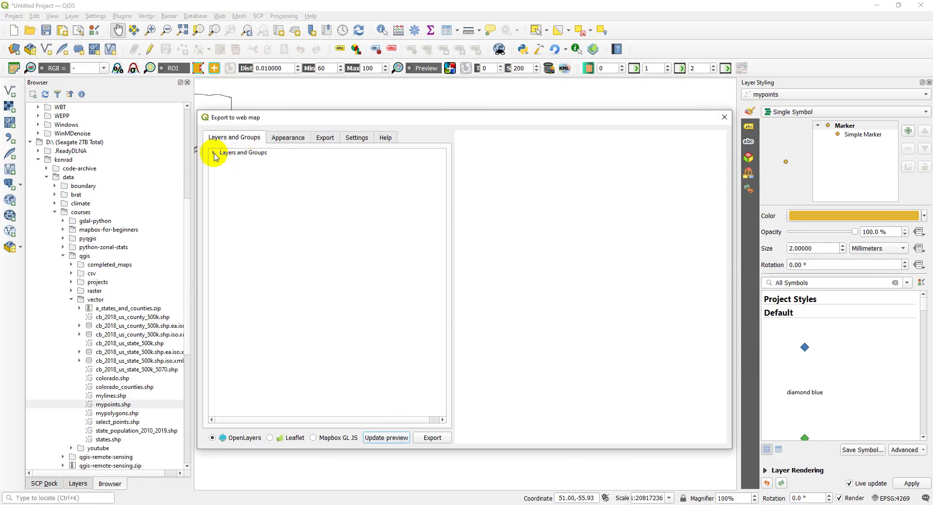
click(214, 154)
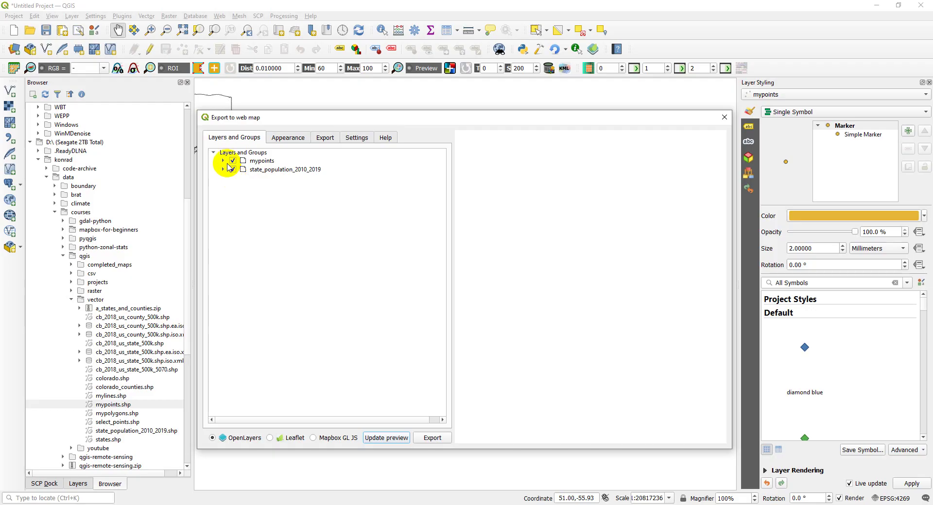
click(223, 161)
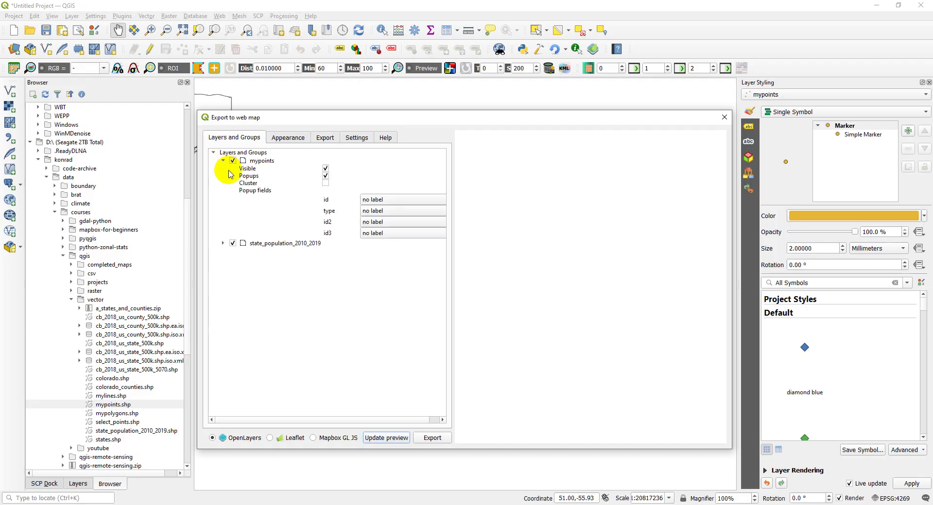
click(223, 244)
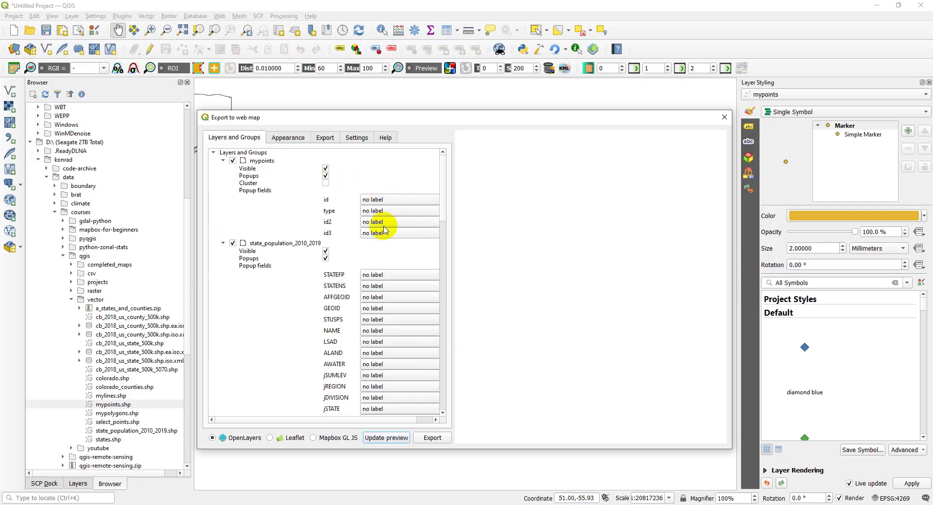
click(372, 424)
drag(372, 423, 409, 422)
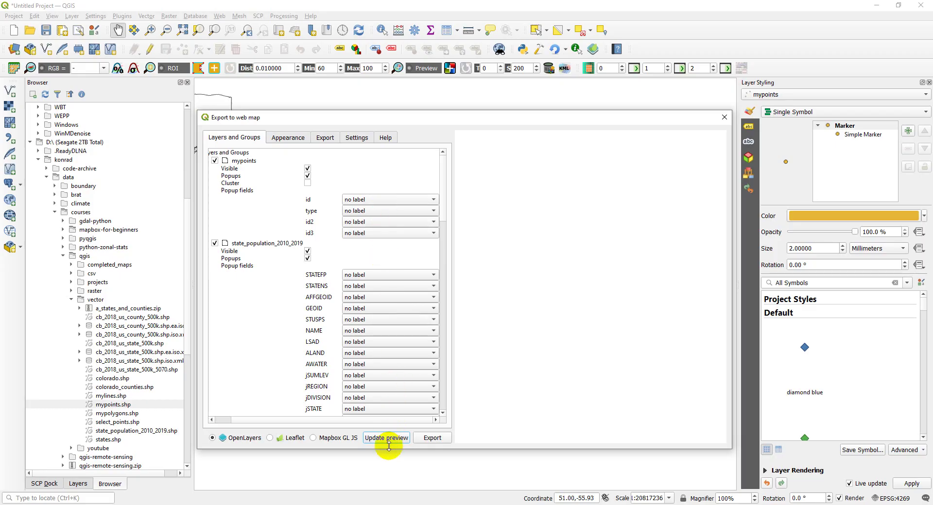
- Refresh the preview and set mypoints popups: id no label, type inline, id2 header
click(397, 440)
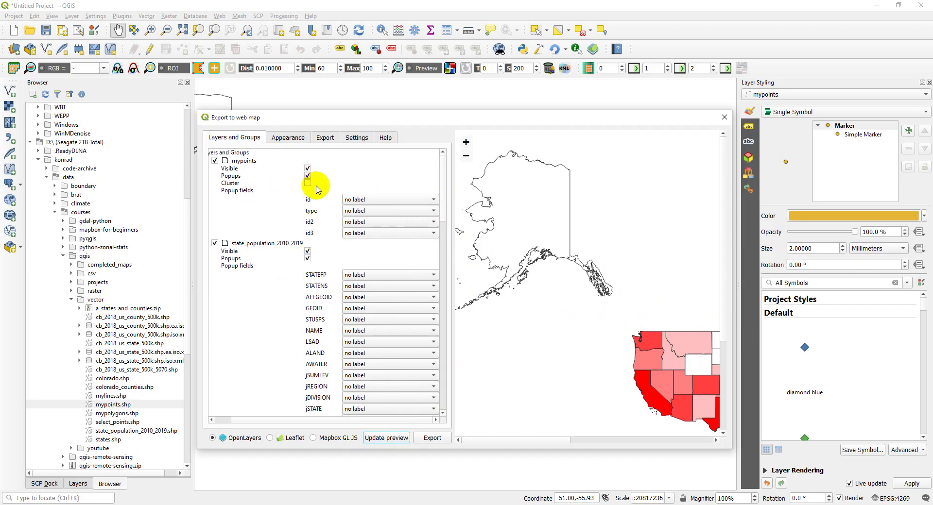
click(376, 205)
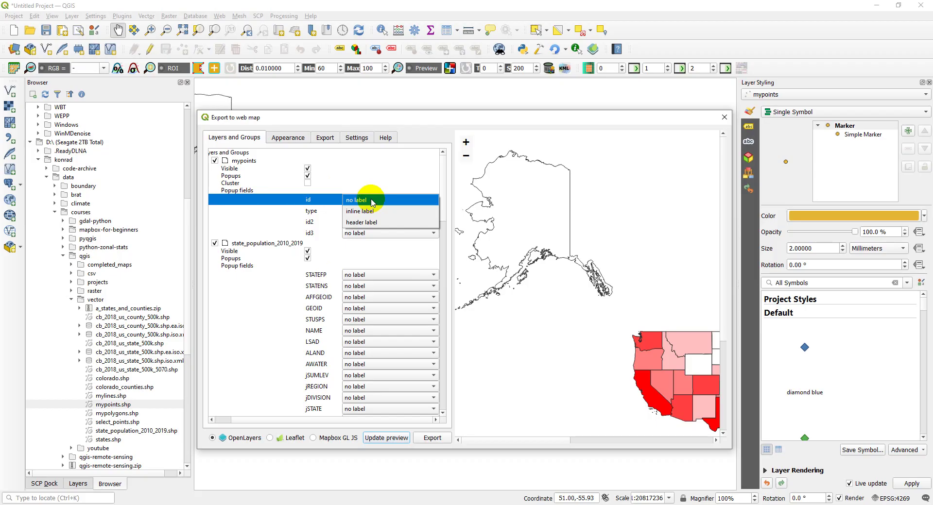
click(376, 200)
click(384, 215)
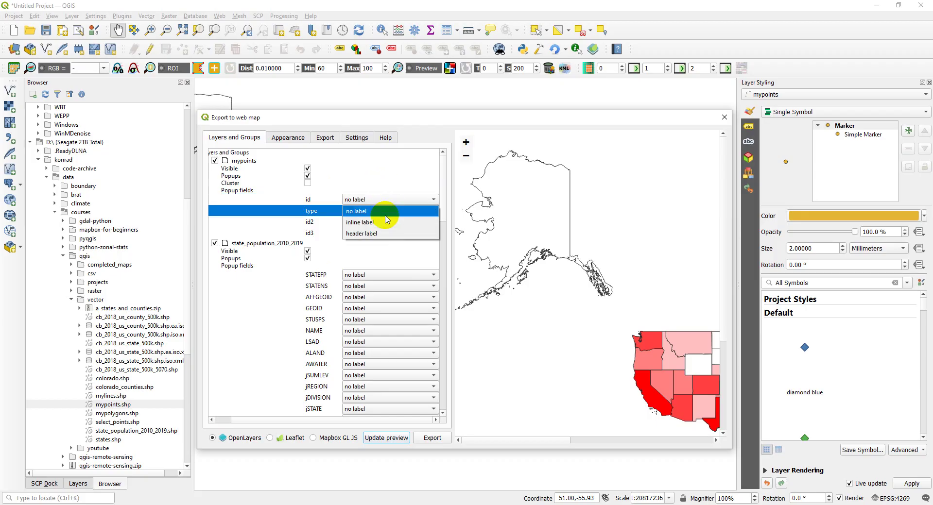
click(387, 221)
click(381, 223)
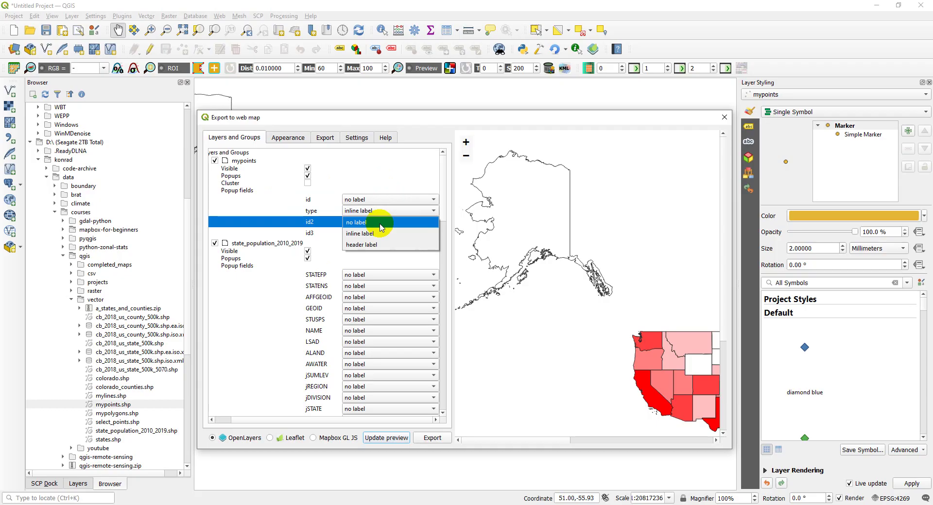
click(371, 245)
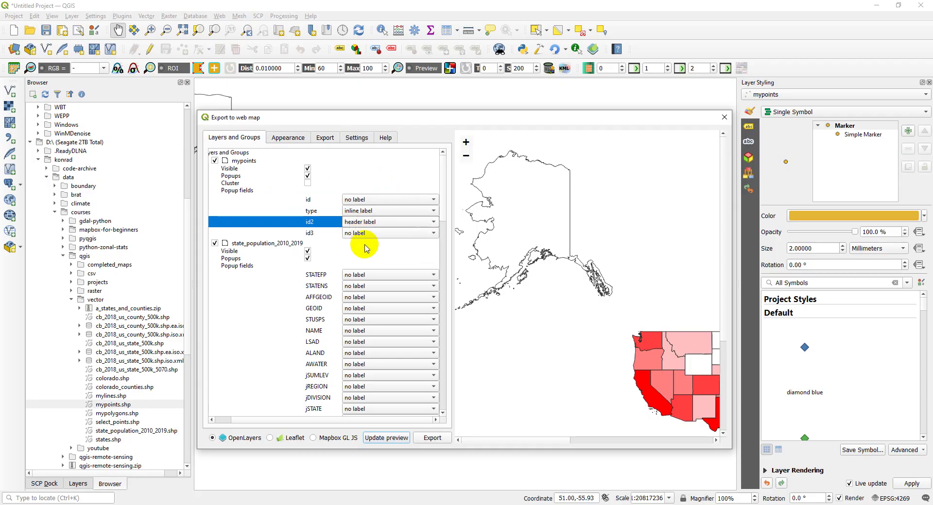
click(365, 250)
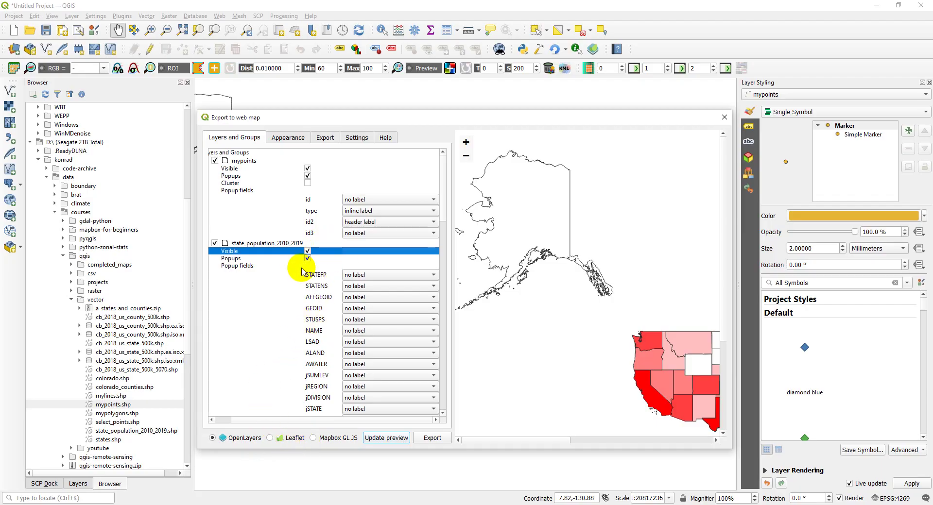
- Refresh the preview from the Appearance settings, leaving layer search off
click(289, 138)
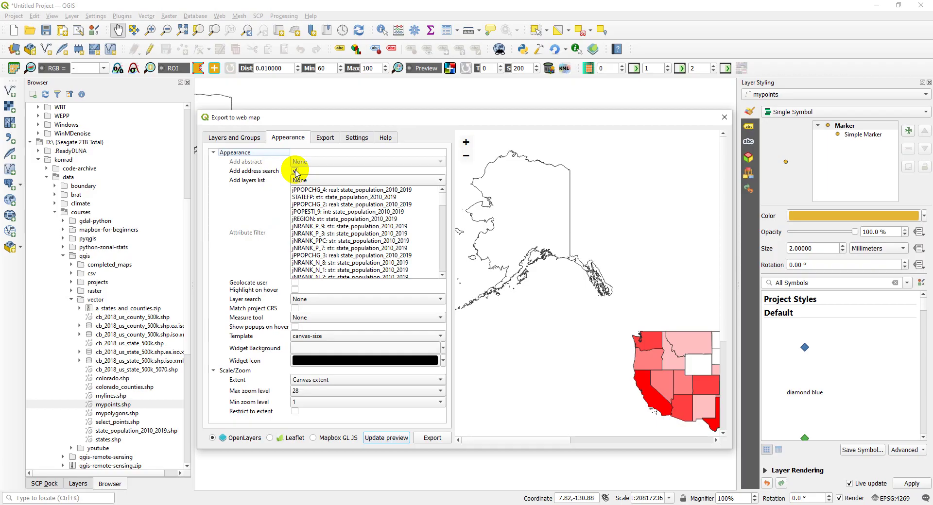
click(395, 440)
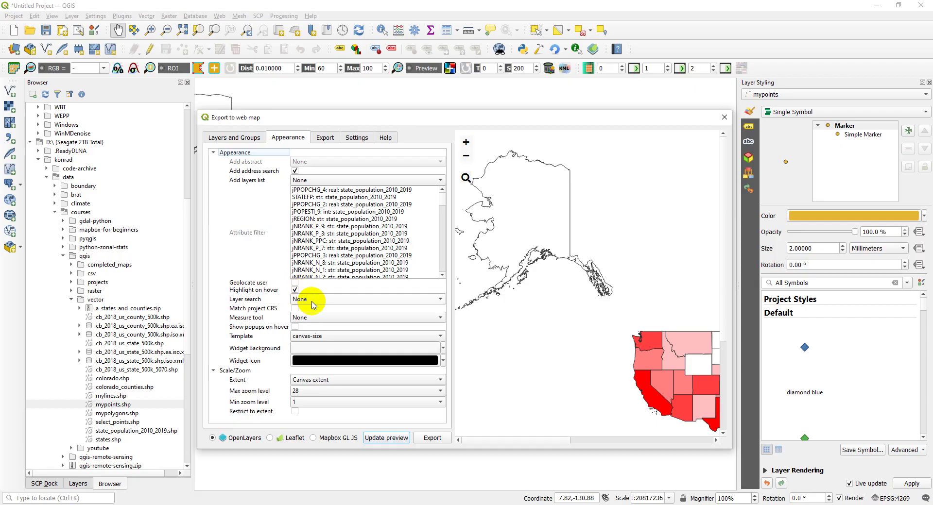
click(308, 298)
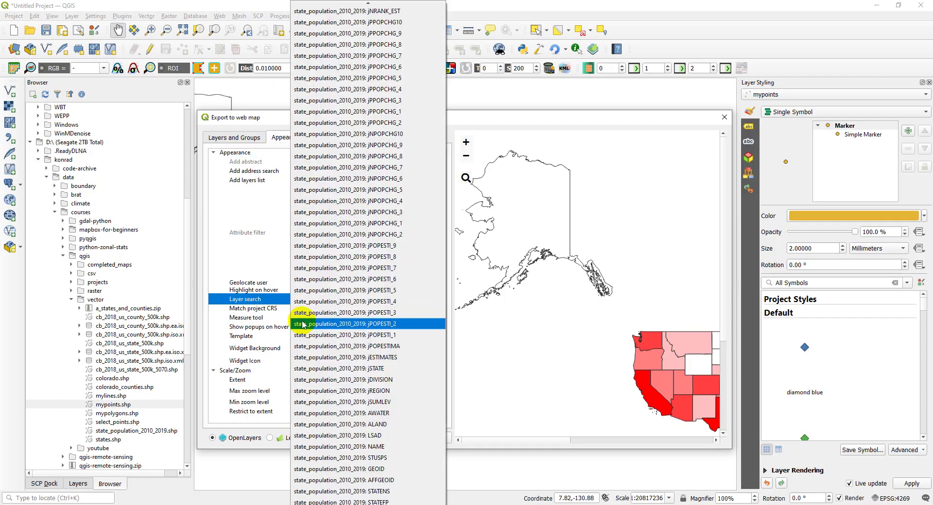
click(225, 267)
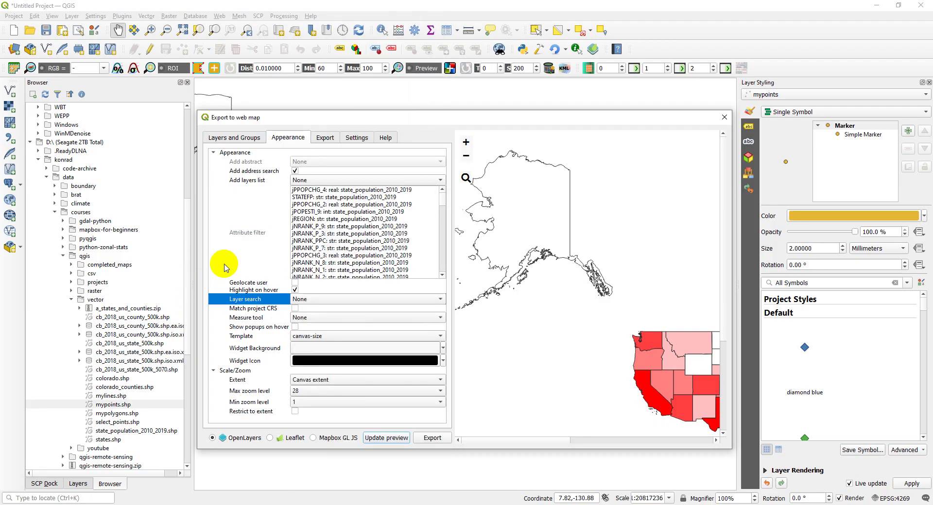
- Set the measure tool to Imperial and keep the canvas-size template
click(319, 321)
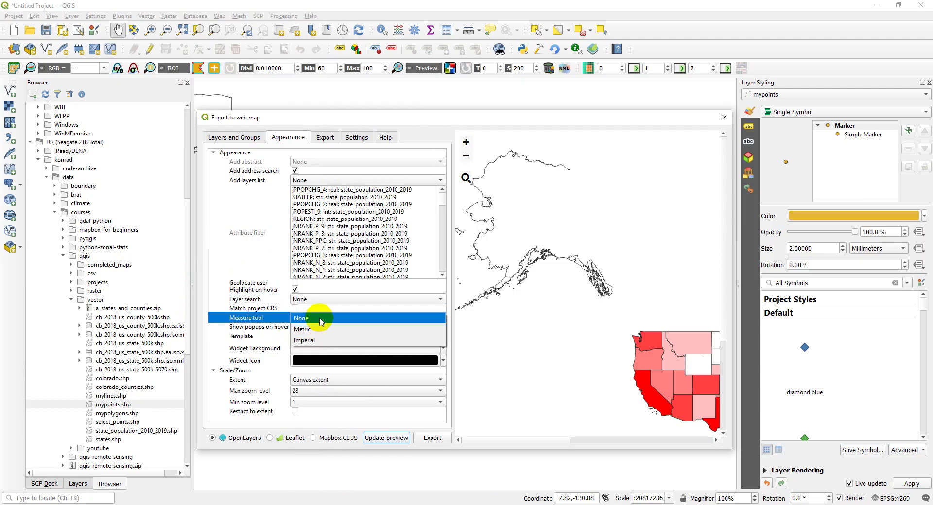
click(314, 339)
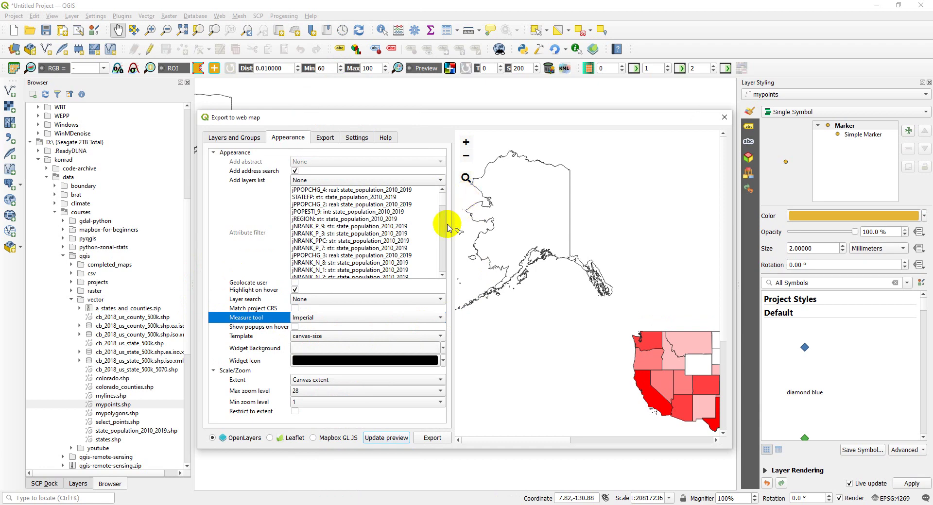
click(387, 336)
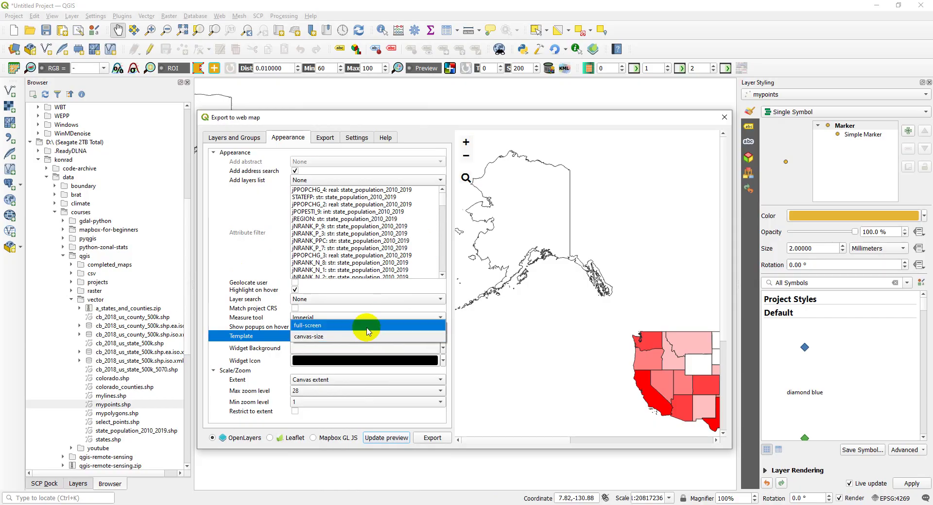
click(365, 338)
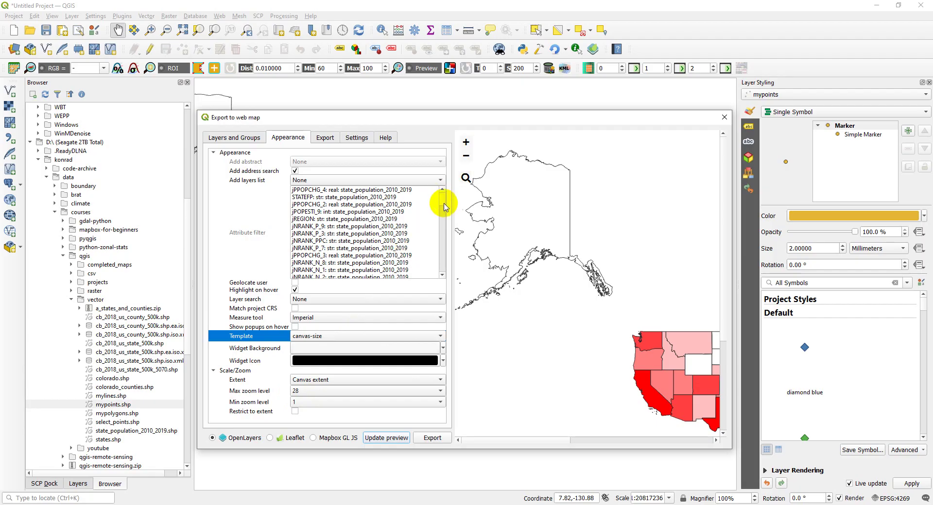
- Scroll the attribute filter list and select jESTIMATES as a filter field
drag(443, 203, 444, 215)
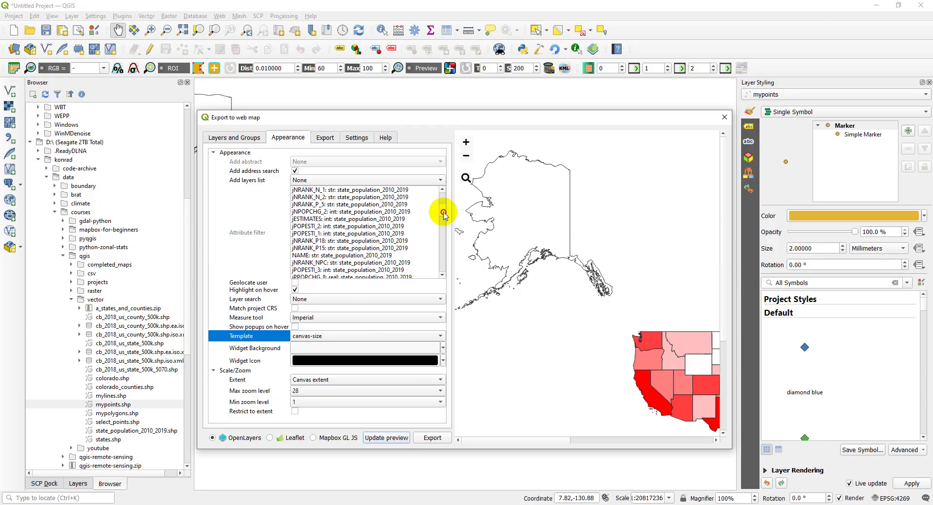
drag(443, 213, 442, 235)
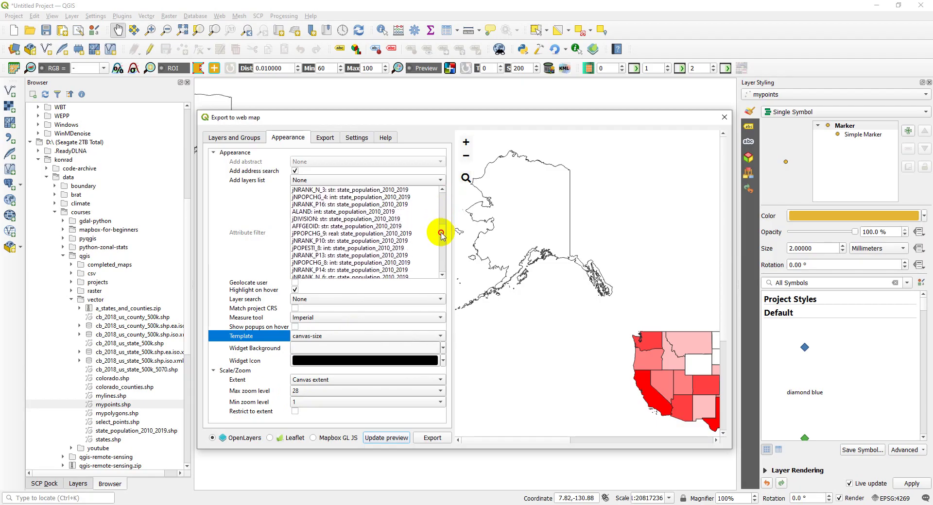
drag(441, 234, 441, 250)
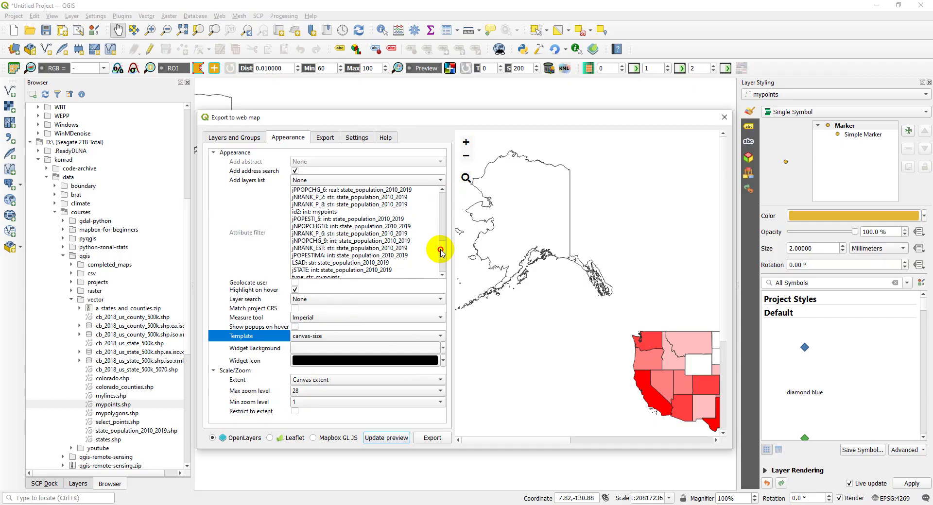
drag(441, 250, 441, 251)
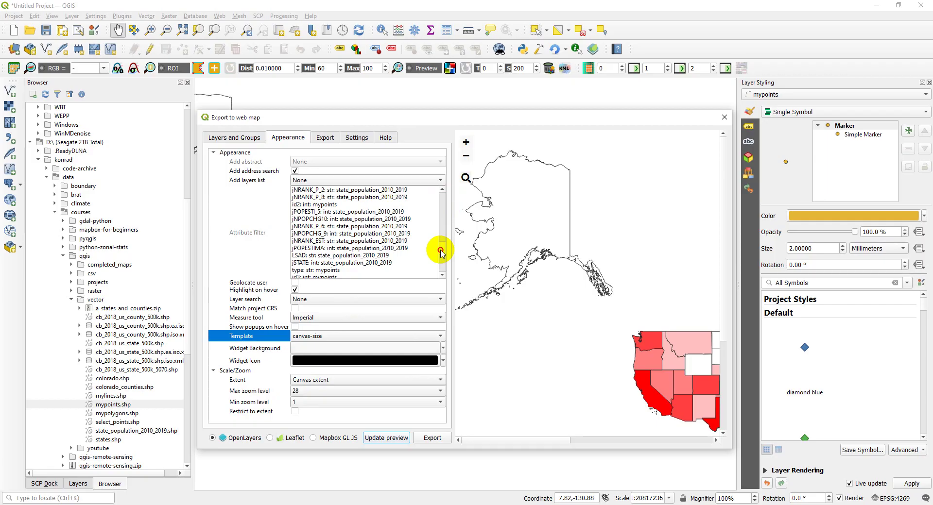
drag(441, 251, 442, 260)
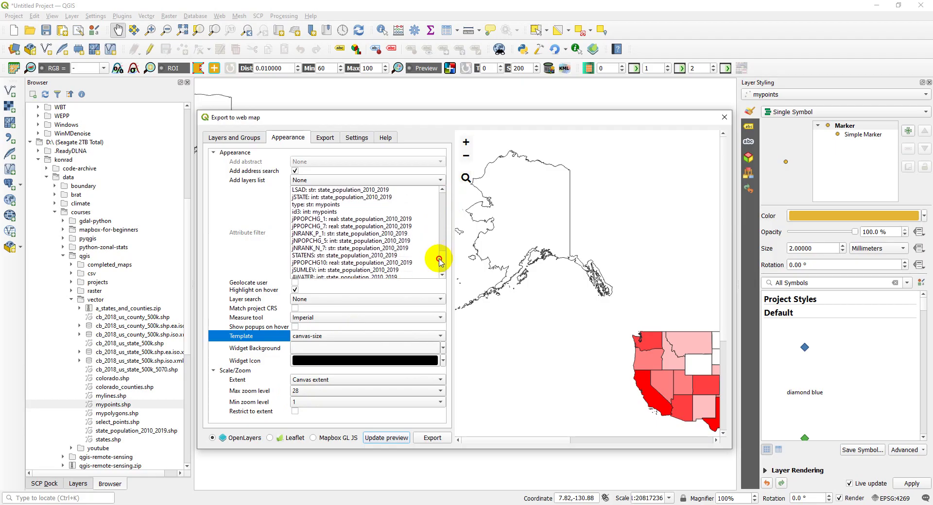
drag(440, 261, 436, 199)
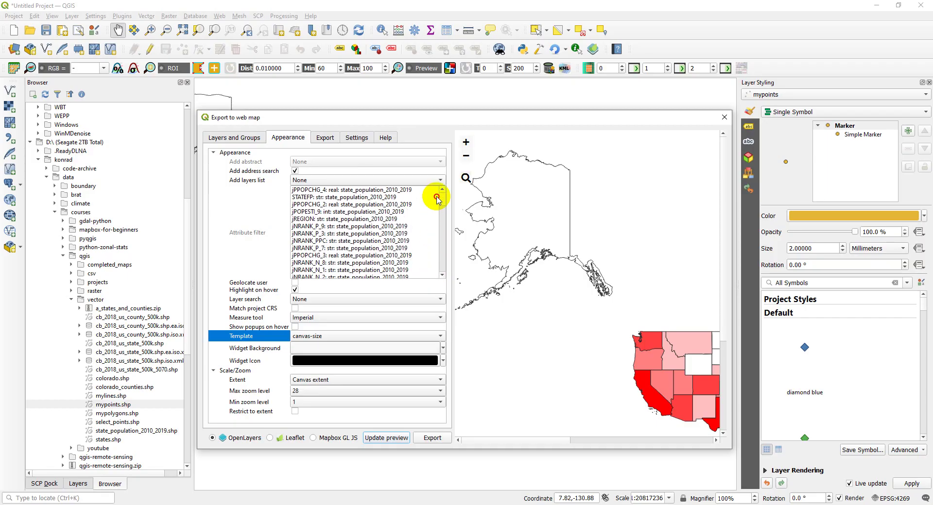
click(345, 199)
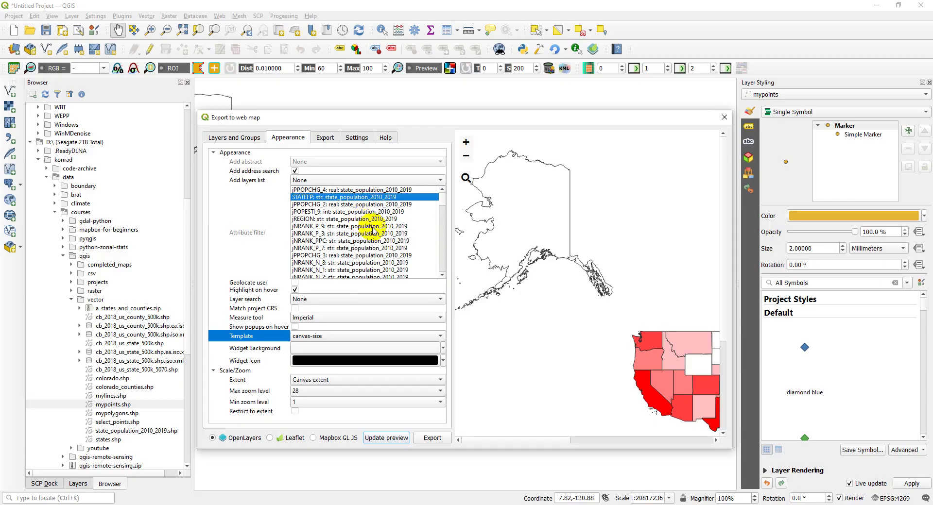
drag(441, 206, 441, 213)
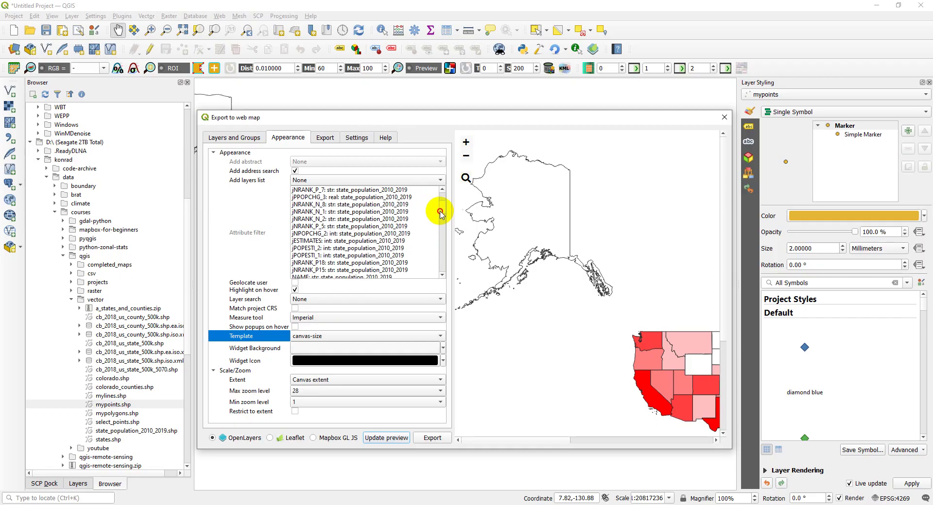
click(365, 241)
- Add NAME and jPOPESTI_3 to the attribute filter fields
mouse_move(439, 216)
mouse_down()
mouse_move(440, 205)
mouse_move(442, 217)
mouse_up()
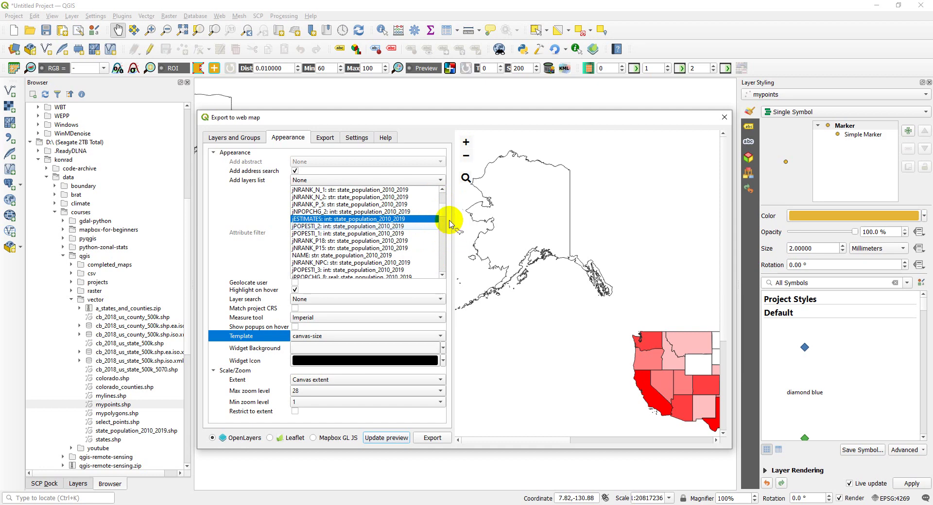
click(384, 256)
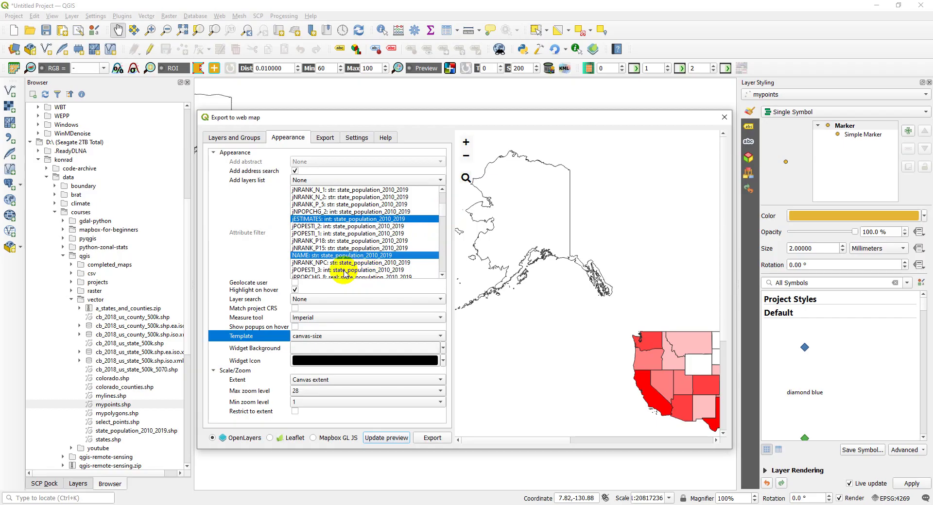
click(326, 270)
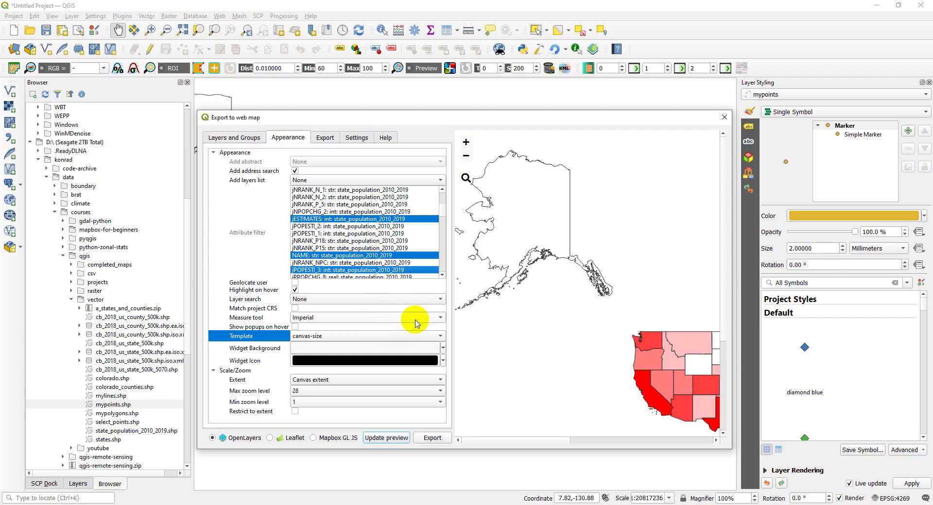
drag(441, 208, 440, 258)
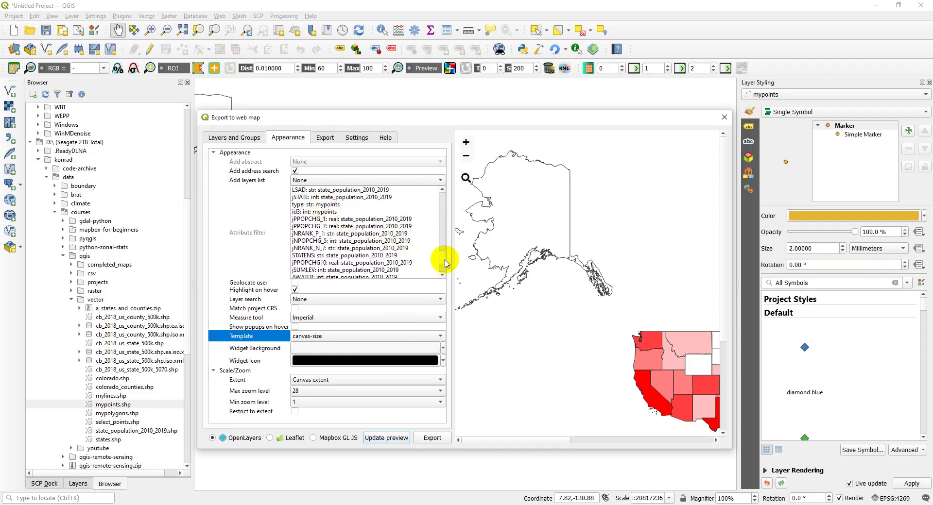
mouse_move(445, 262)
mouse_down()
mouse_move(444, 276)
mouse_move(445, 190)
mouse_up()
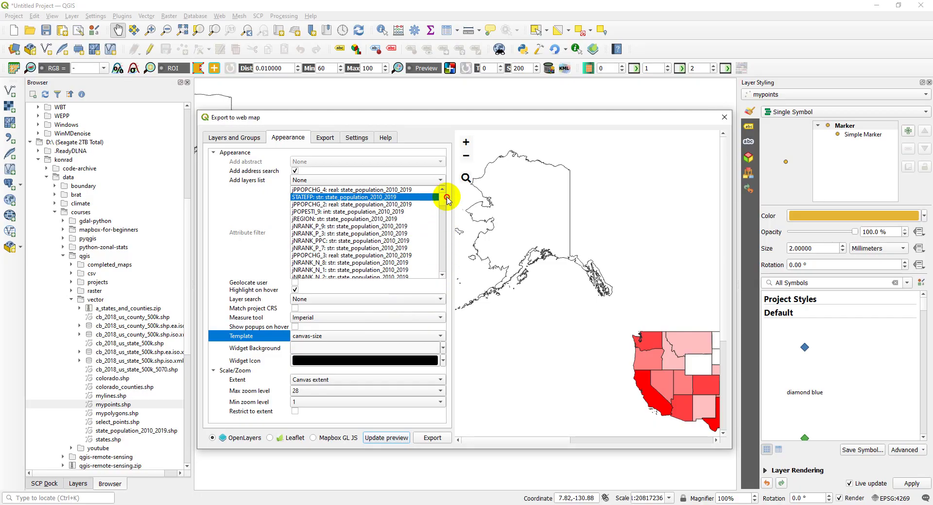
click(326, 138)
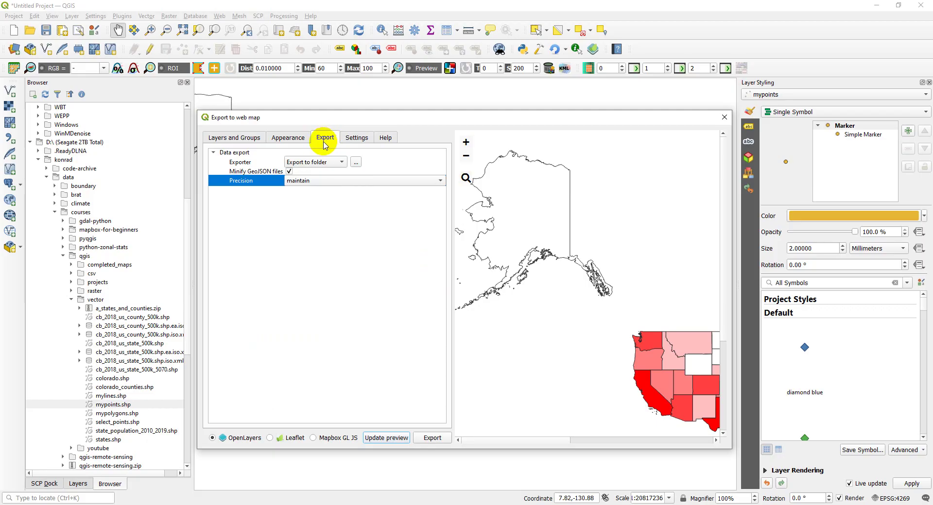
- Keep precision at maintain and Export to folder, with Downloads as the destination
click(321, 182)
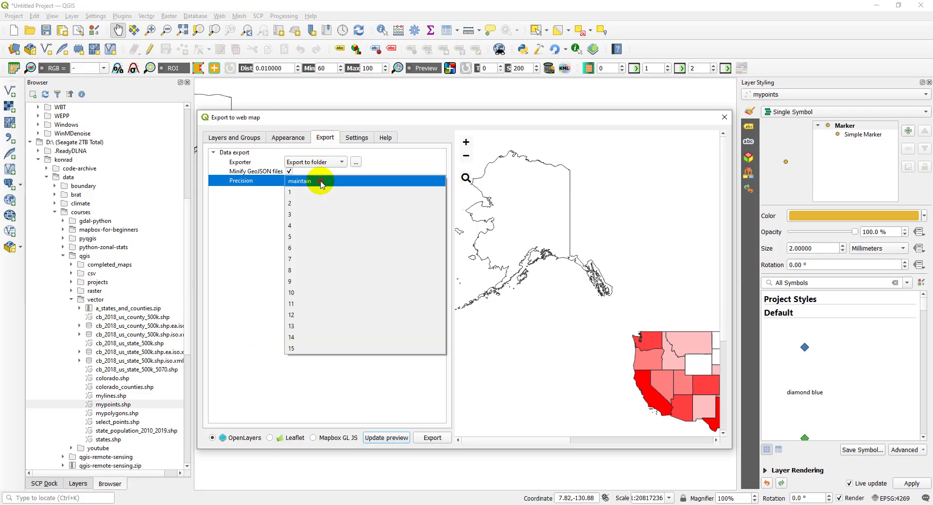
click(320, 182)
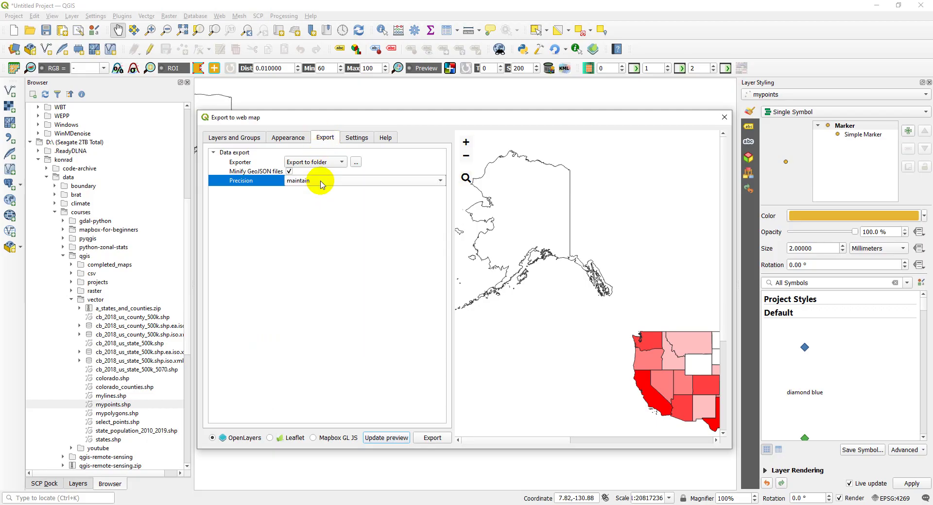
click(343, 165)
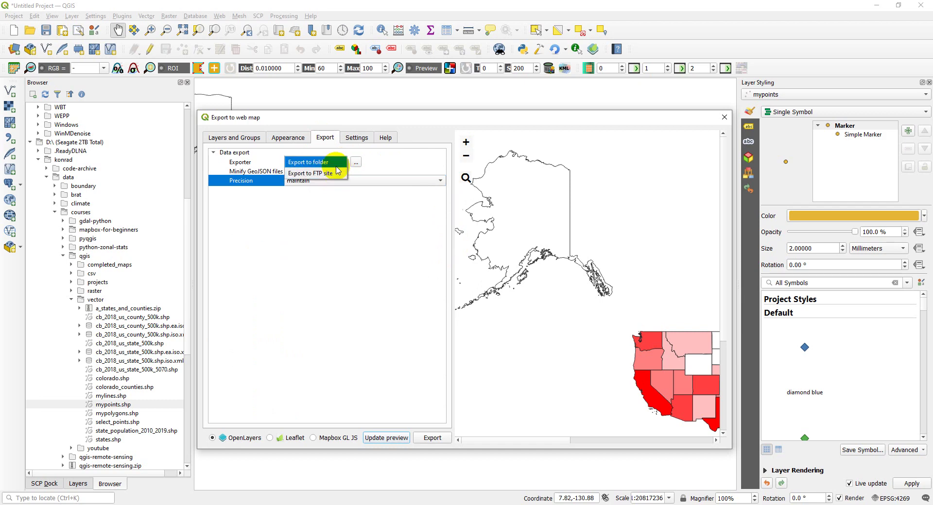
click(337, 164)
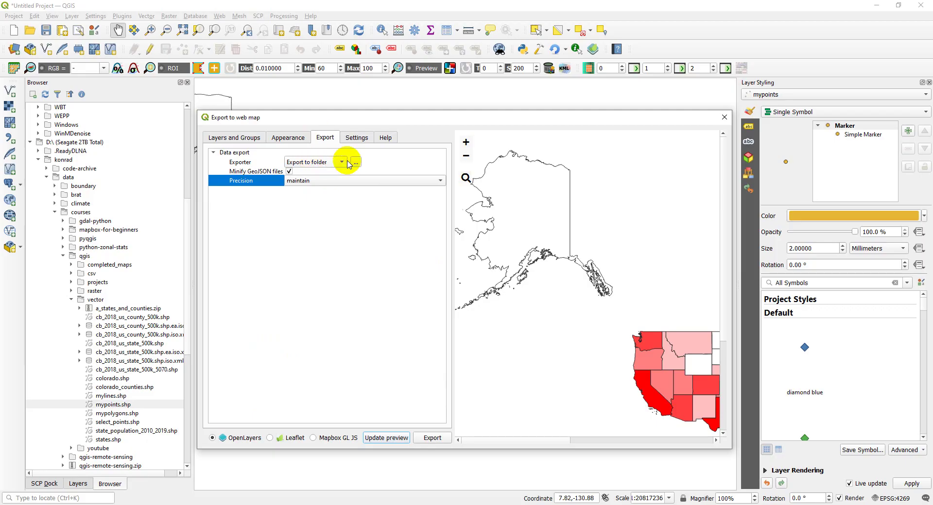
click(357, 164)
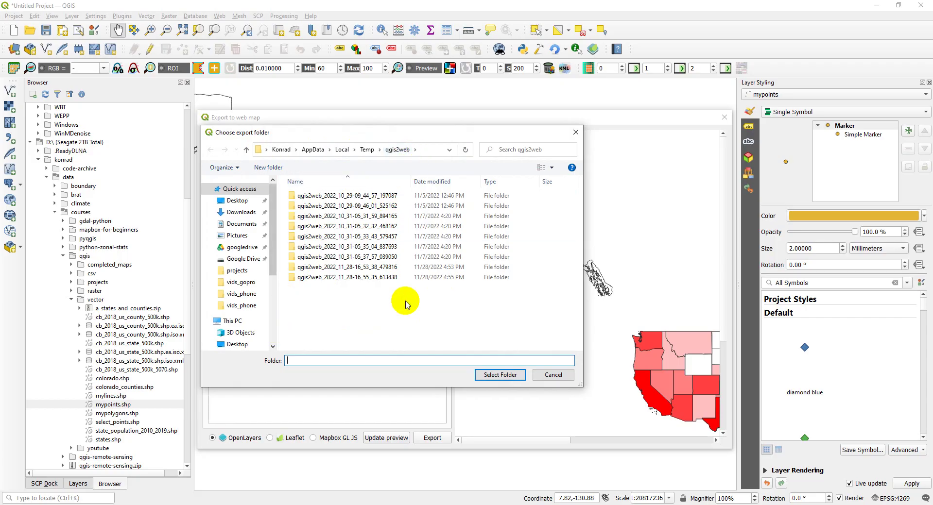
click(241, 212)
click(509, 375)
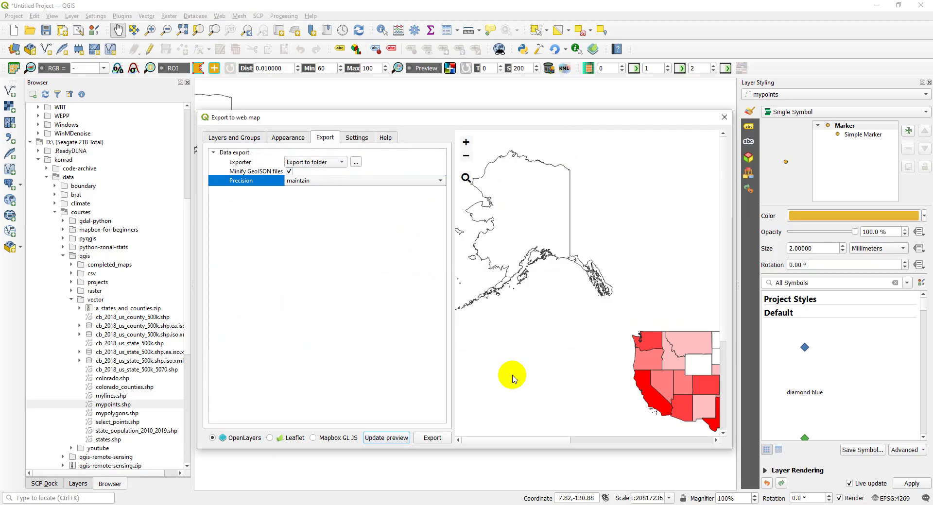
click(355, 139)
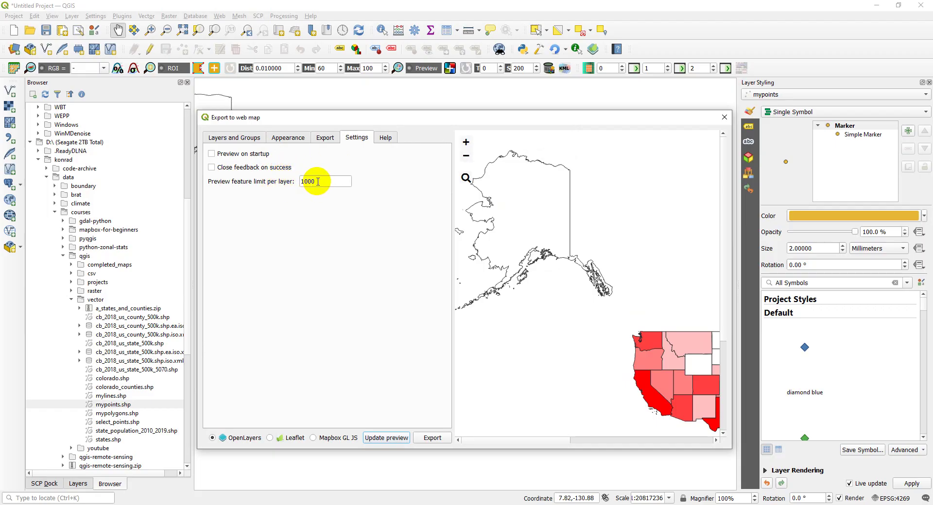
- Review the qgis2web Help text, return to Layers and Groups, and export the OpenLayers map
click(385, 137)
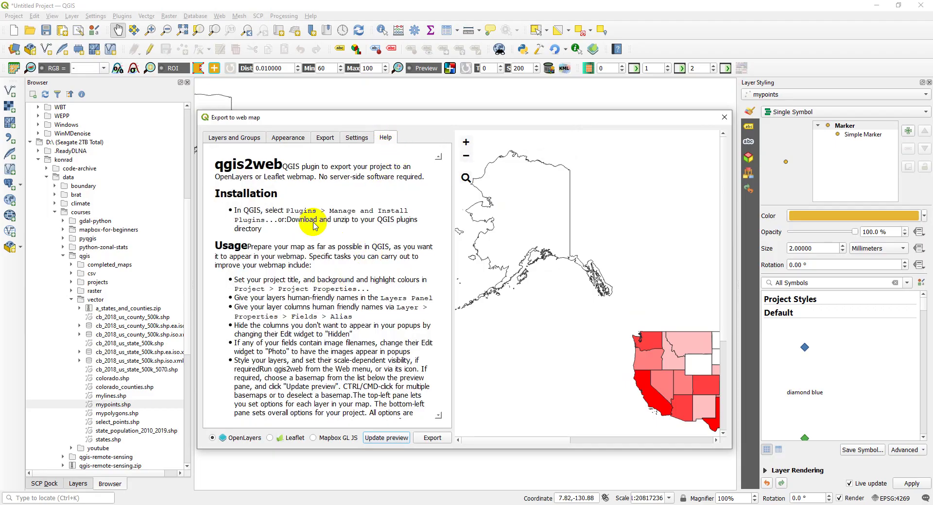
click(236, 138)
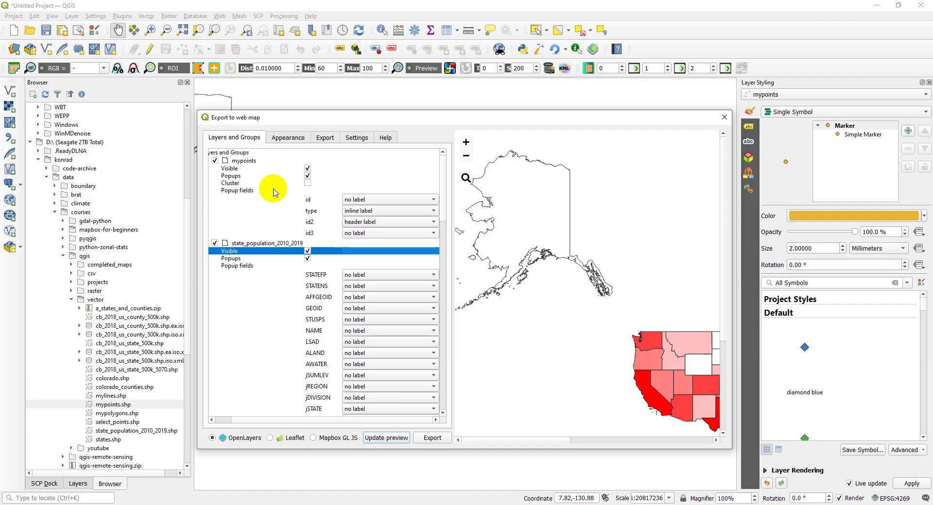
click(432, 438)
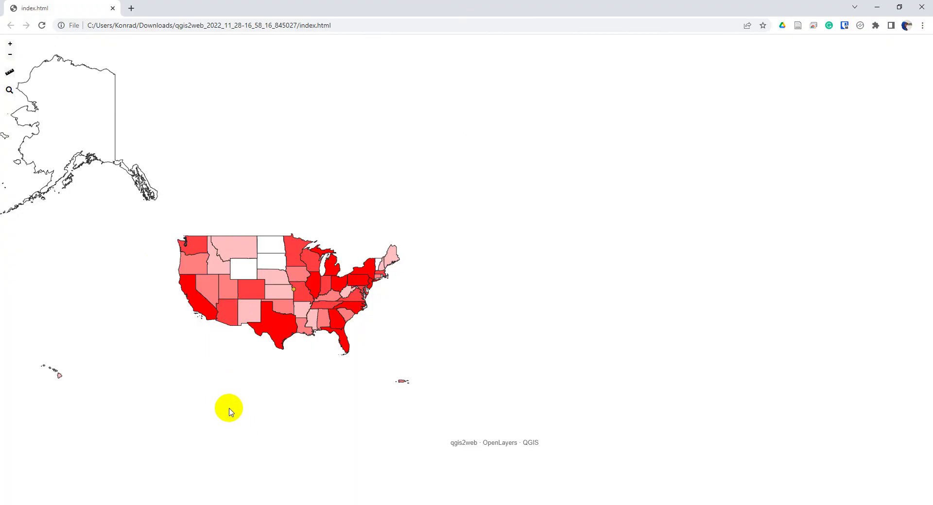
- Pan and zoom across the exported OpenLayers state population map in Chrome, then close the browser
mouse_move(302, 206)
mouse_down()
mouse_move(510, 212)
mouse_move(308, 211)
mouse_up()
mouse_move(433, 220)
mouse_down()
mouse_move(356, 211)
mouse_move(411, 220)
mouse_up()
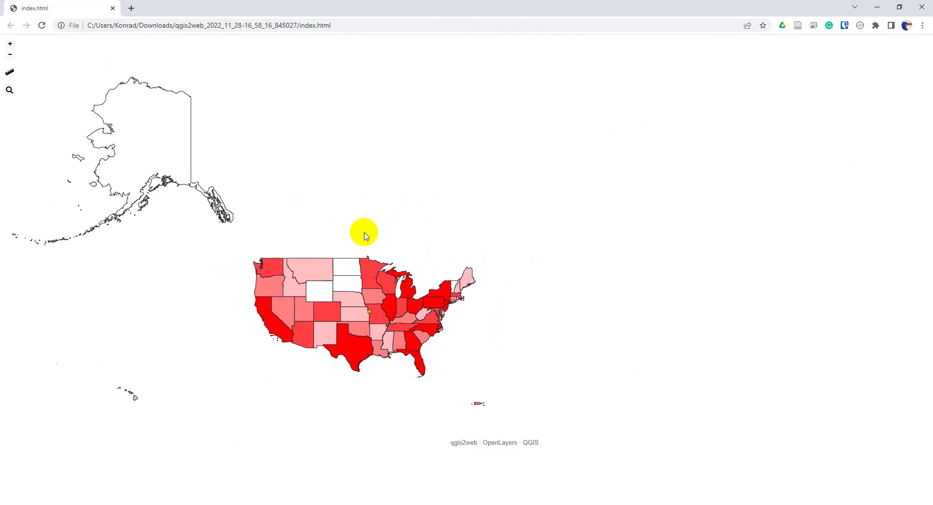
scroll(326, 295, up, 1)
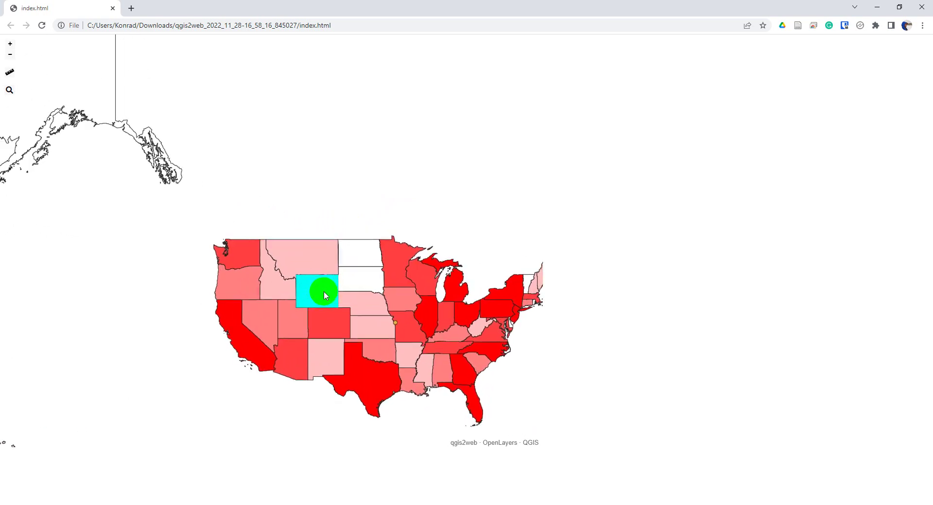
scroll(324, 293, up, 3)
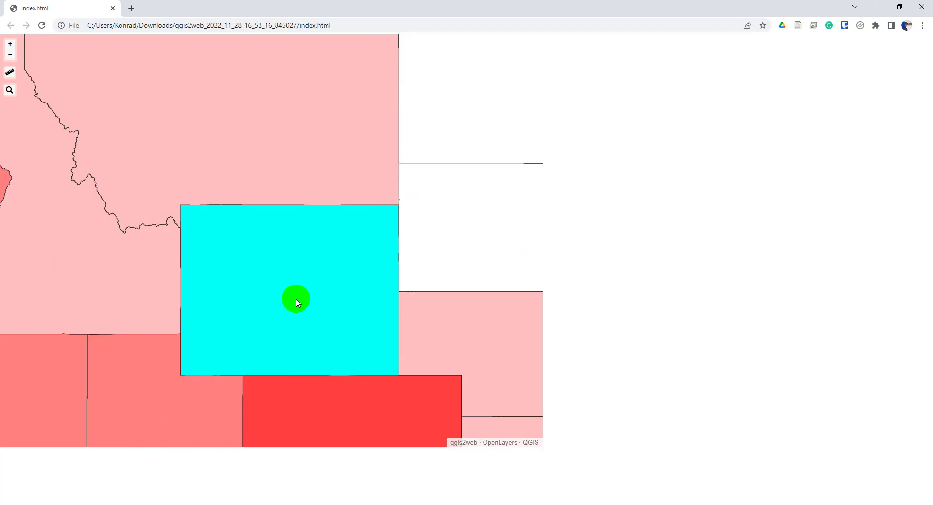
scroll(298, 316, down, 3)
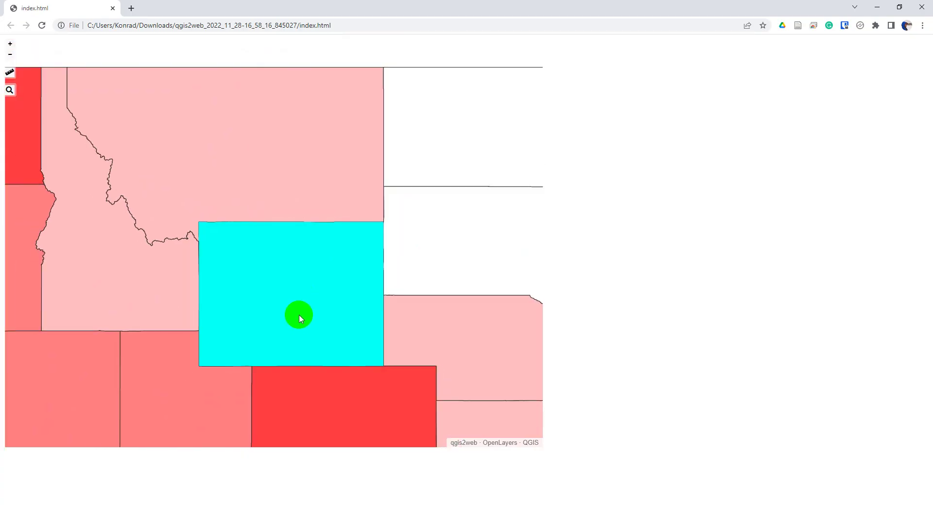
click(304, 312)
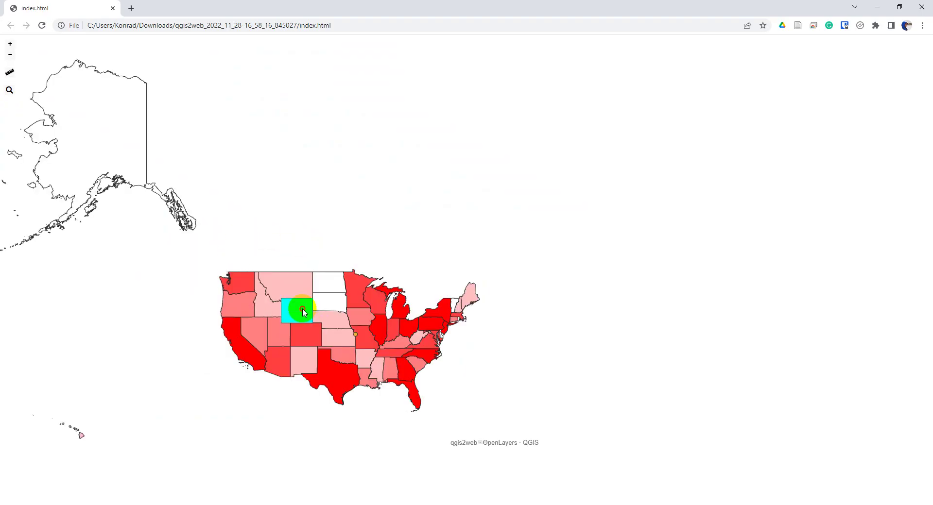
scroll(356, 334, up, 5)
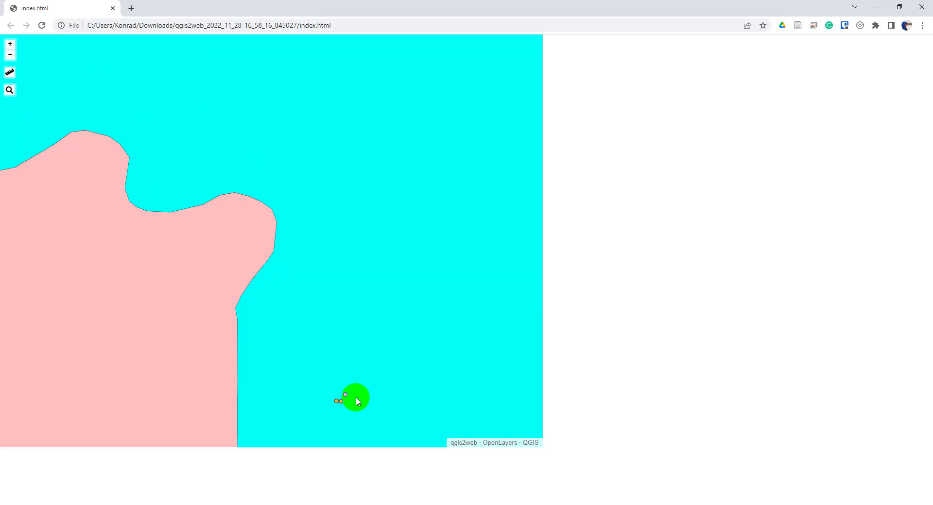
scroll(356, 401, down, 3)
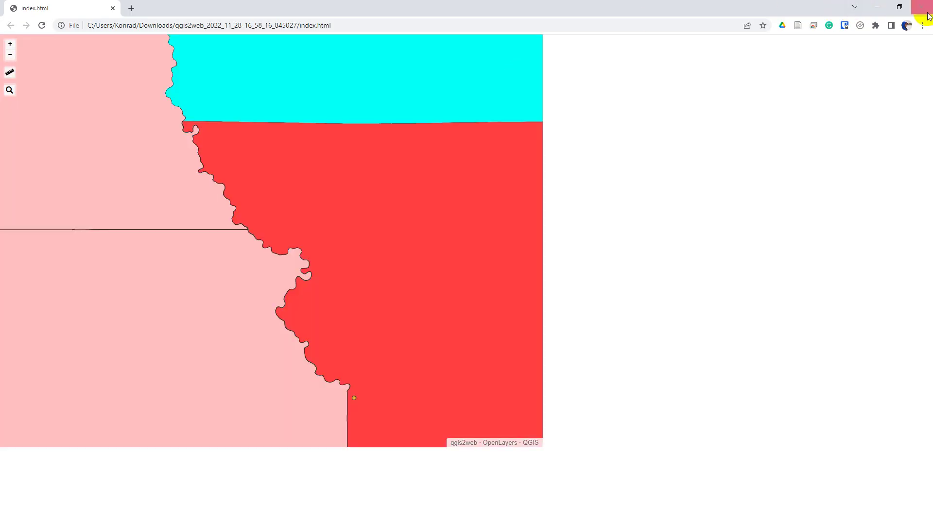
click(922, 7)
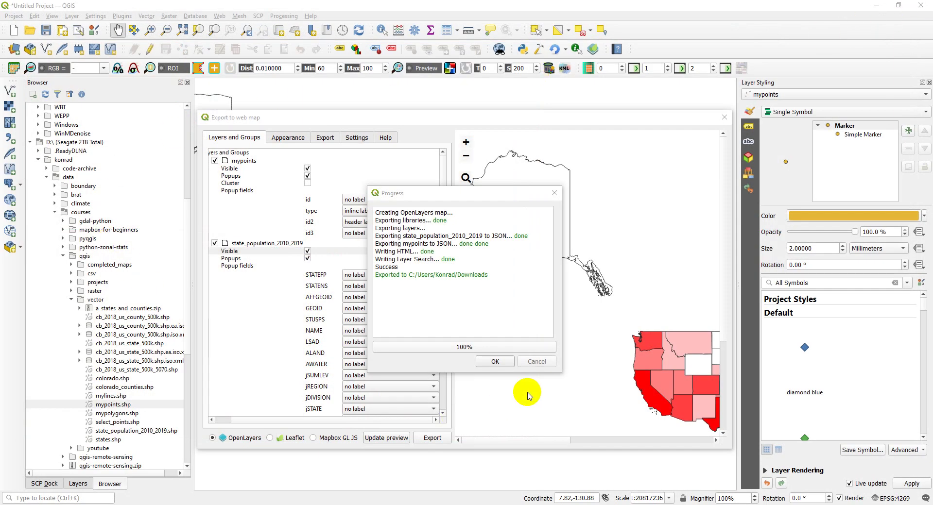
- Open Downloads > qgis2web > index.html in Chrome to check the map, then close Chrome and Explorer
click(508, 365)
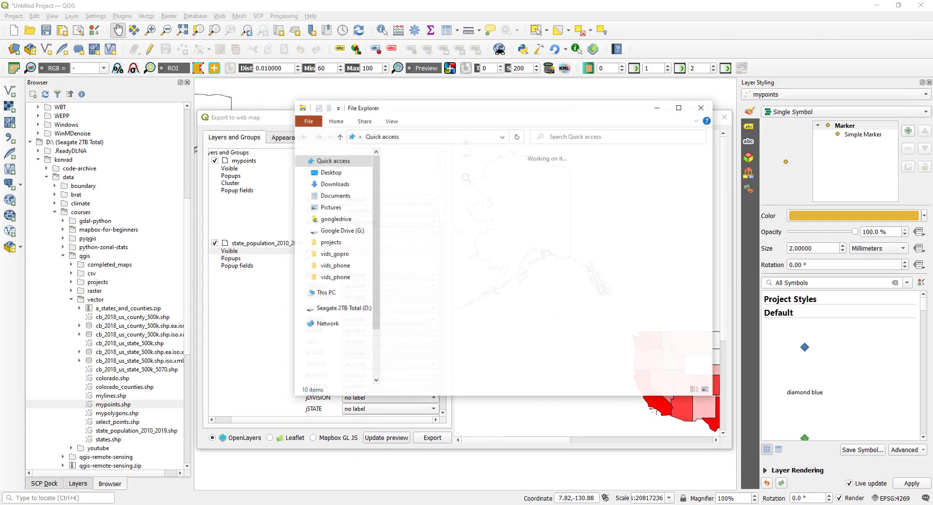
click(335, 184)
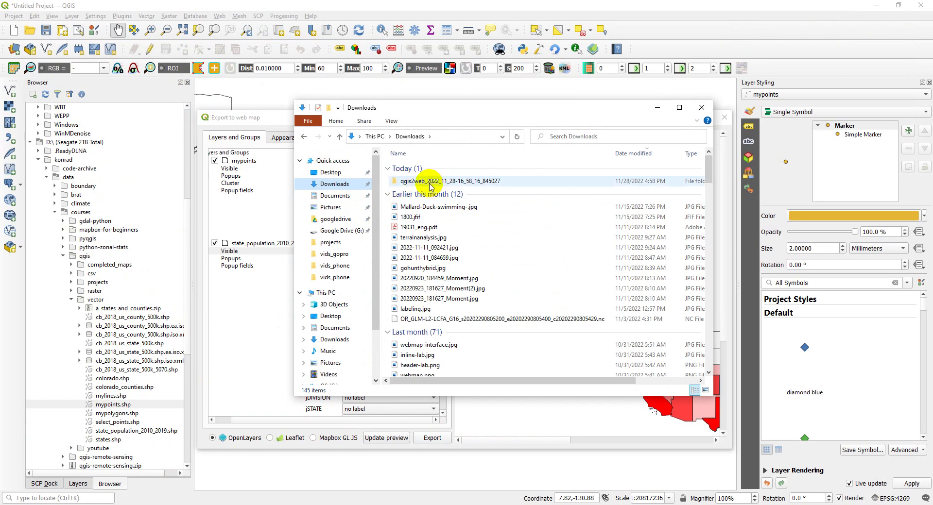
double_click(405, 183)
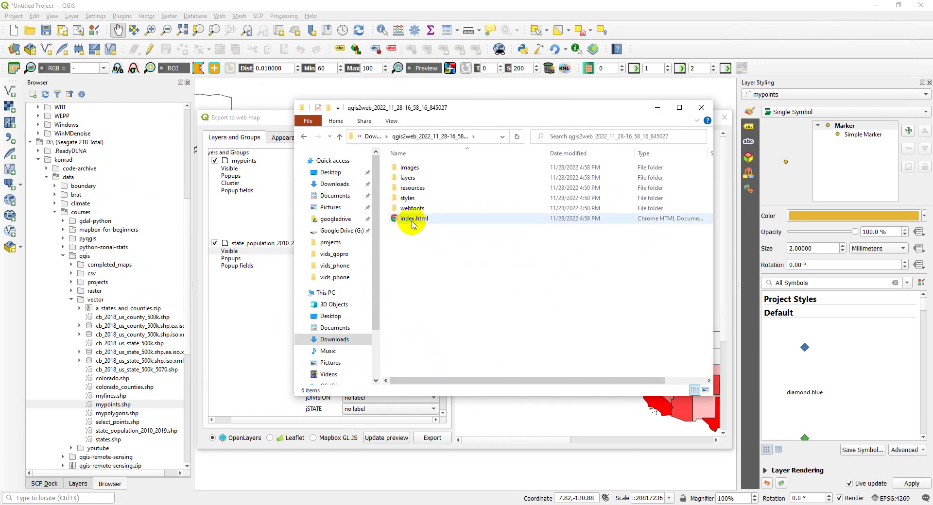
double_click(413, 220)
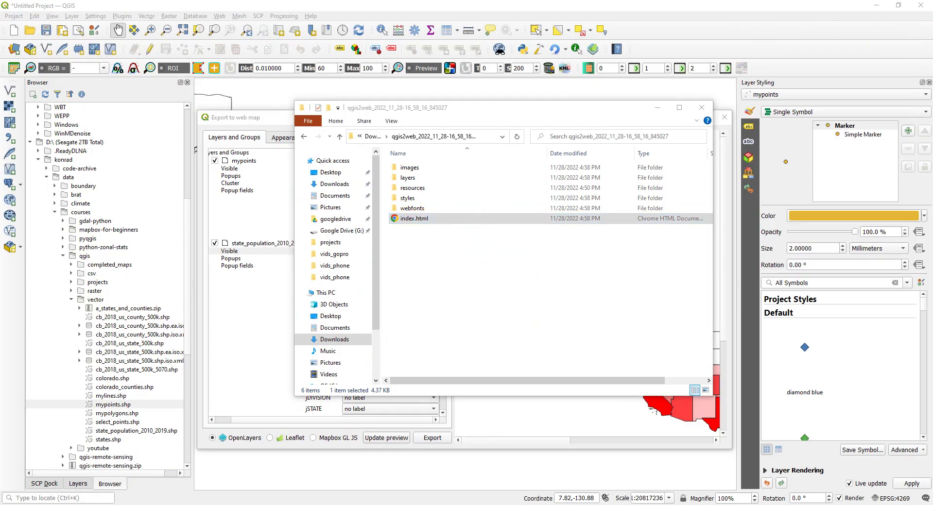
drag(454, 58, 444, 4)
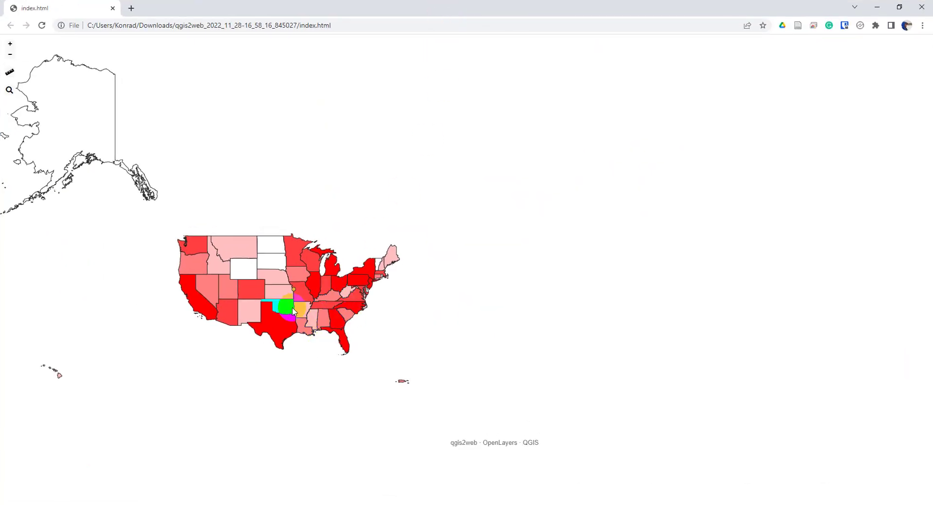
click(921, 6)
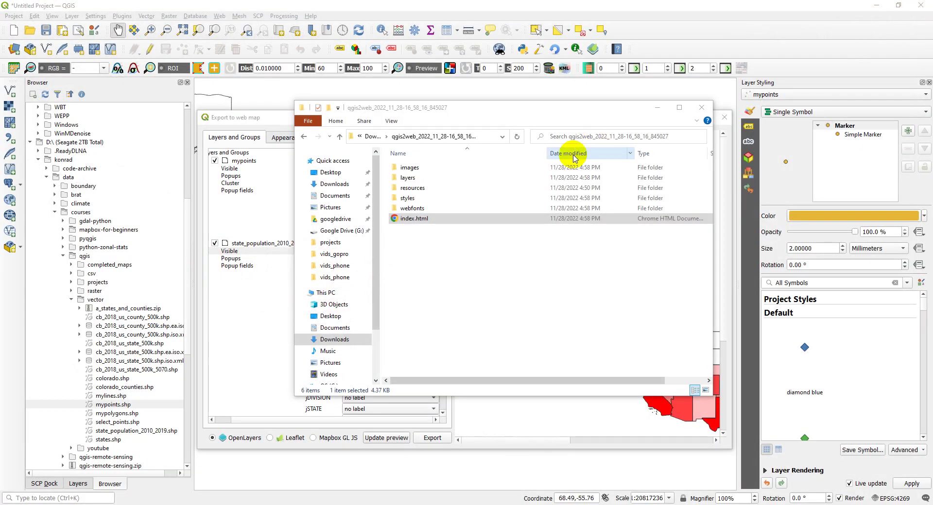
click(702, 107)
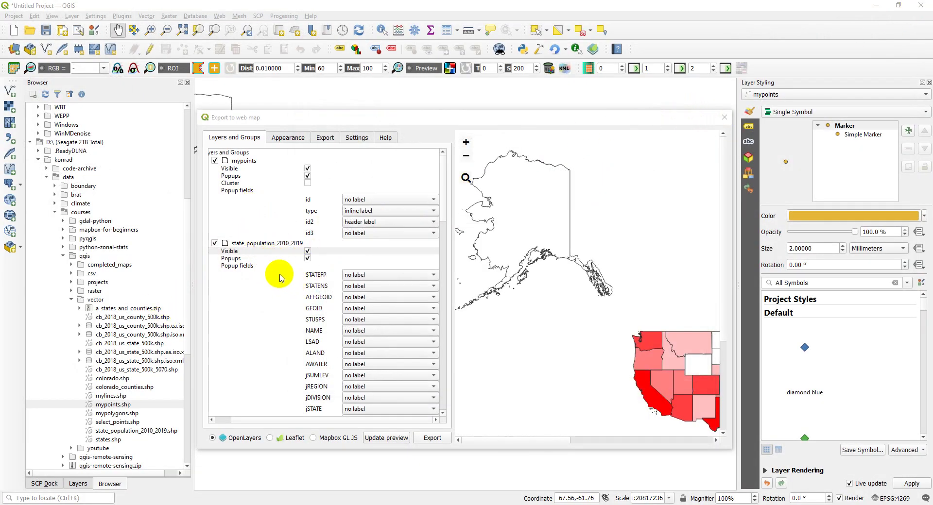
- Tick 'Show popups on hover' under Appearance, then browse the Export, Settings and Layers tabs
click(288, 139)
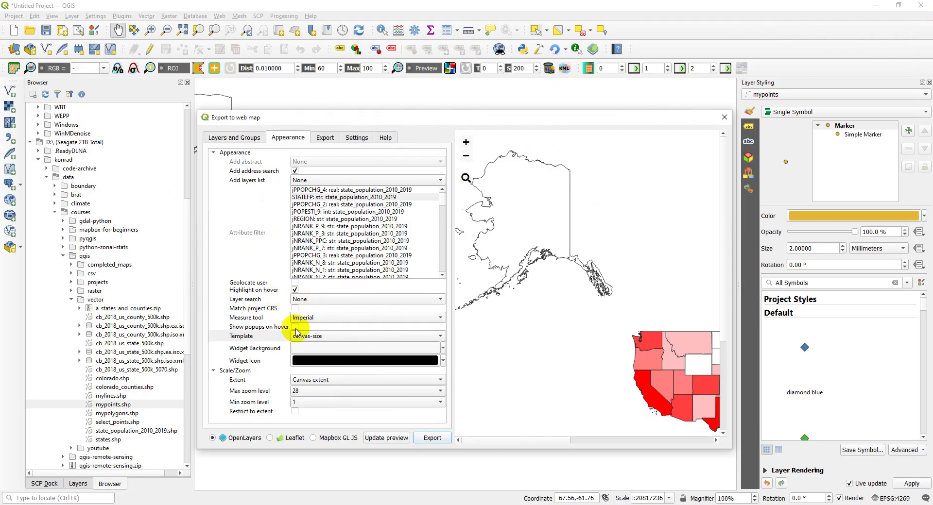
click(295, 328)
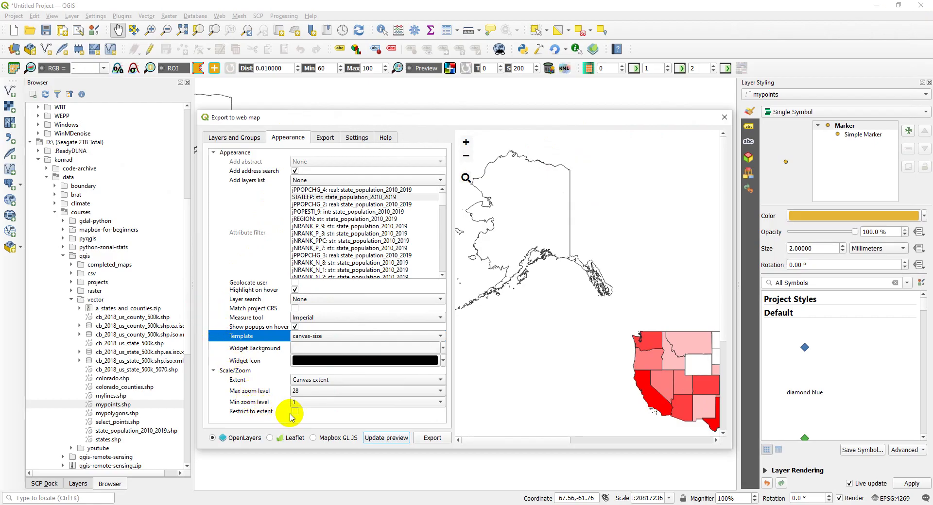
click(325, 139)
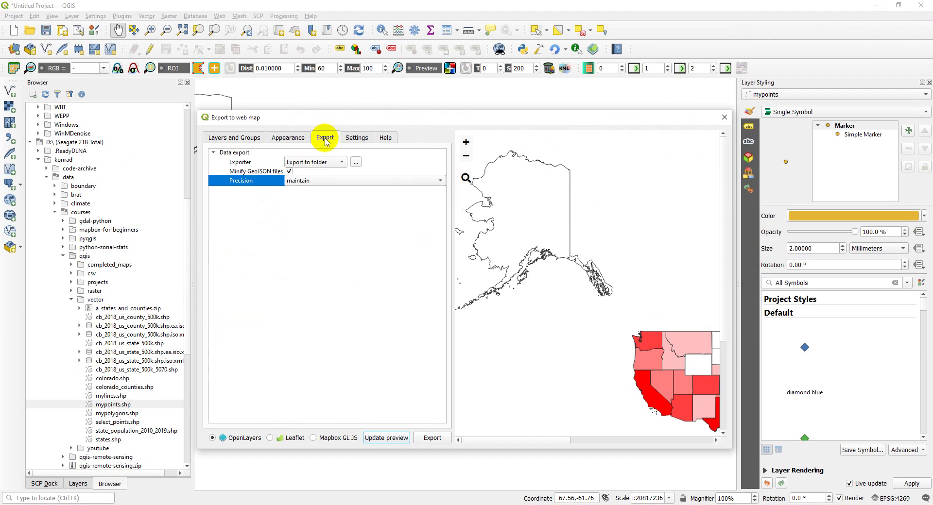
click(358, 139)
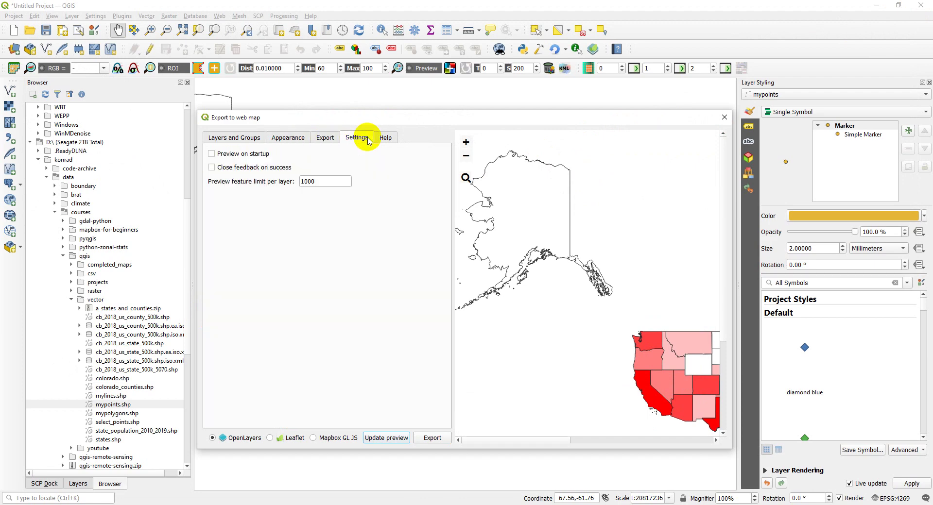
click(214, 138)
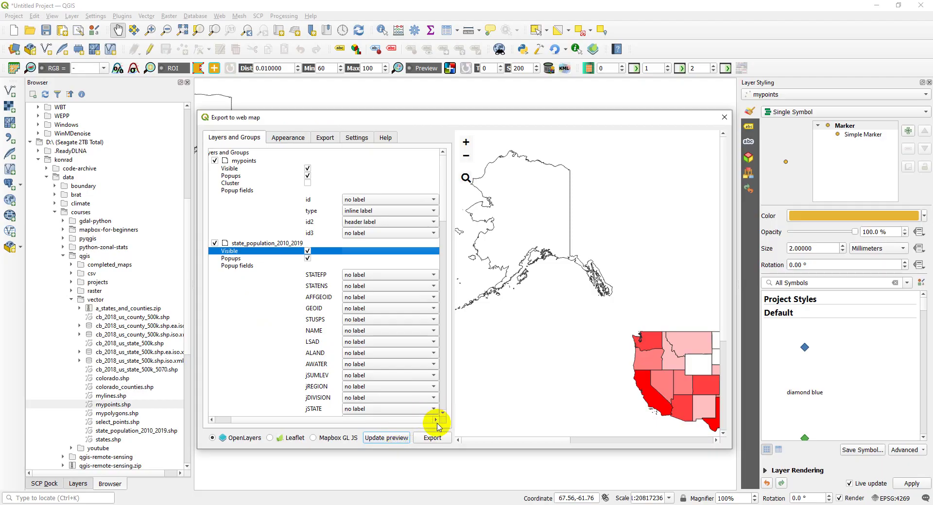
click(292, 138)
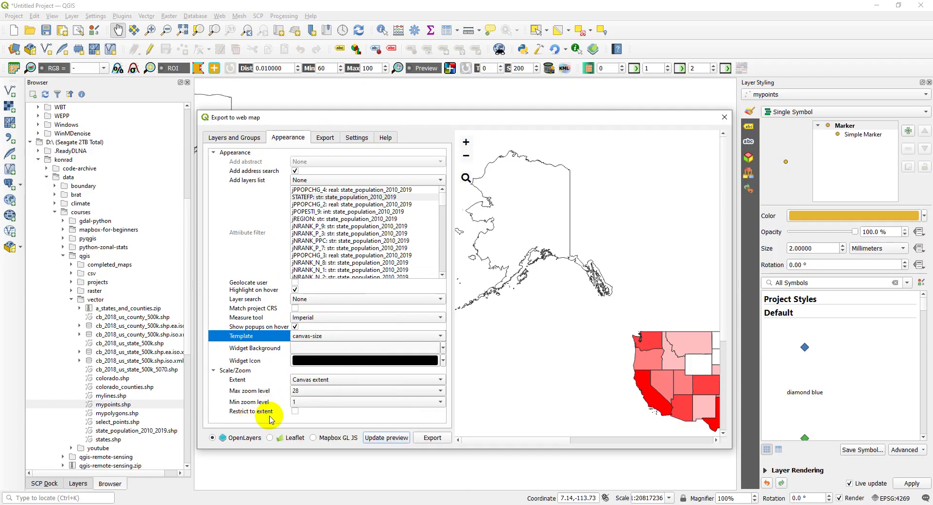
- Re-export the OpenLayers web map to Downloads and dismiss the progress report
click(325, 138)
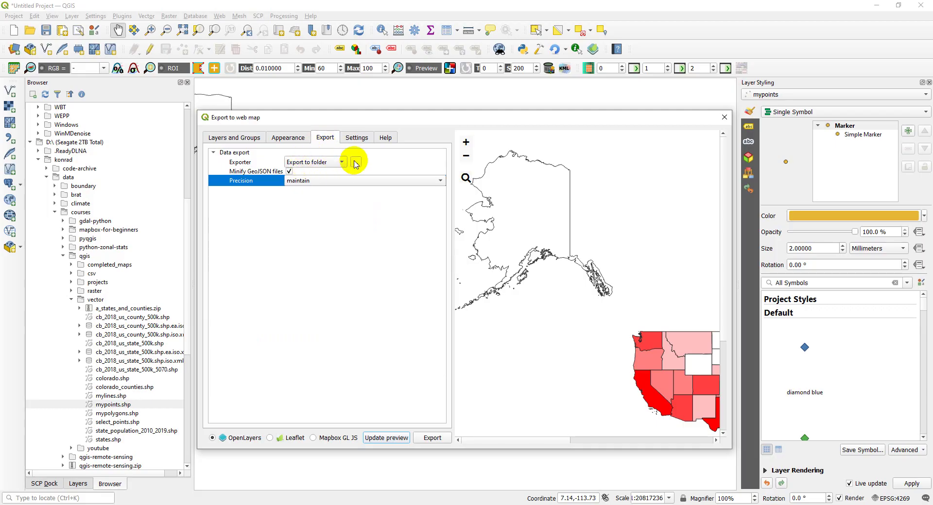
click(432, 439)
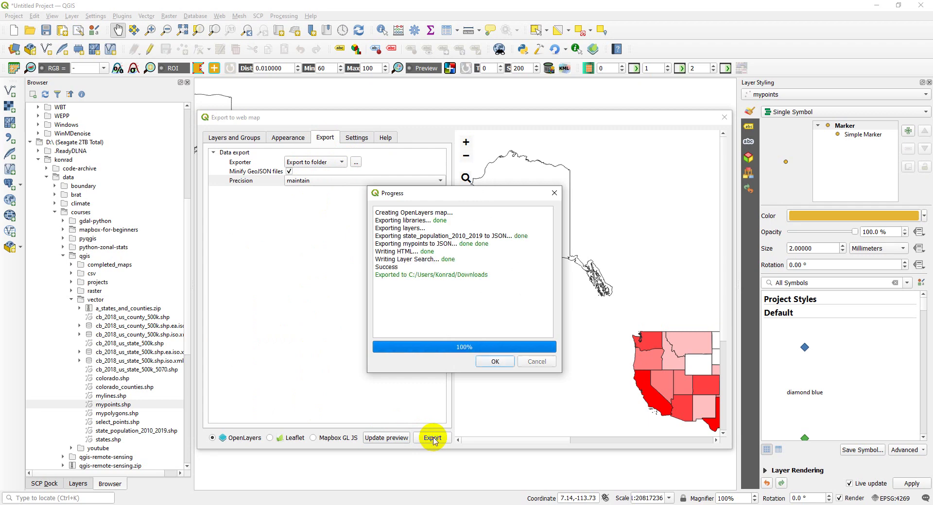
click(504, 363)
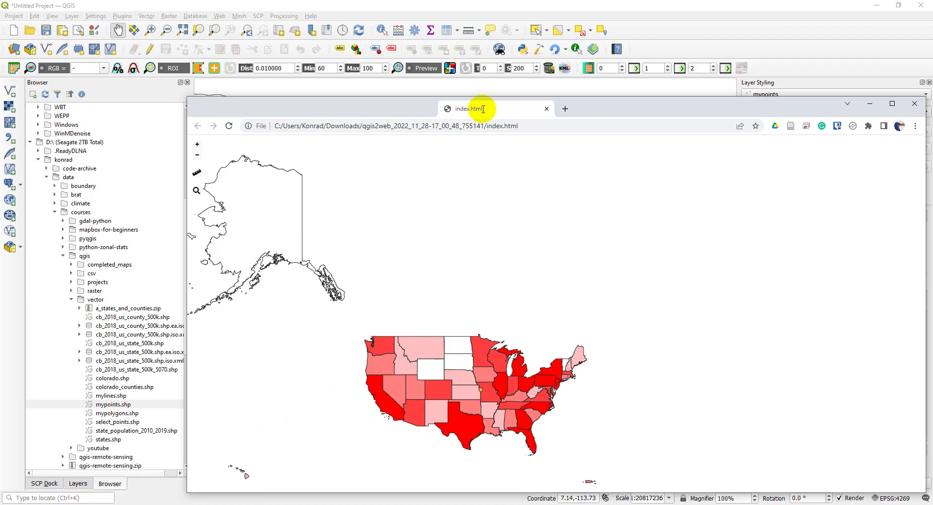
- Maximize Chrome and pin Arizona's attribute popup open, then close it
drag(479, 108, 362, 1)
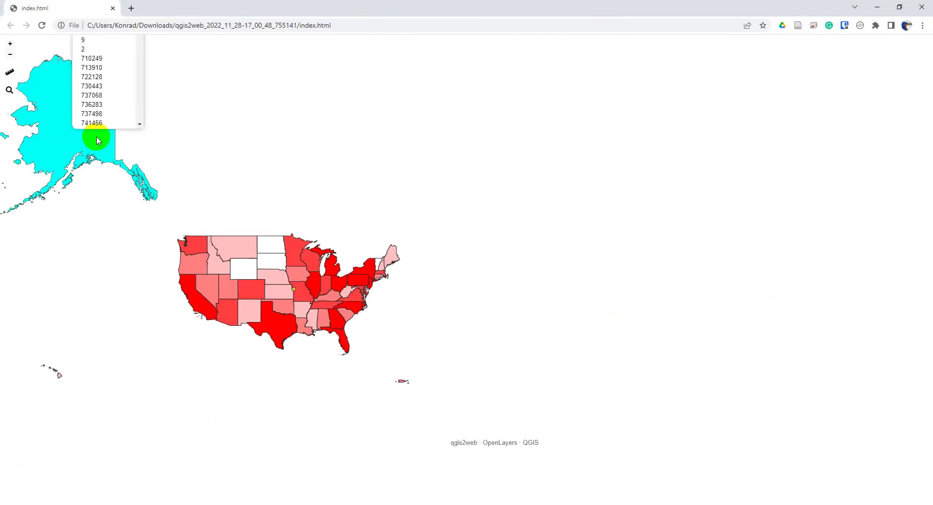
mouse_move(226, 306)
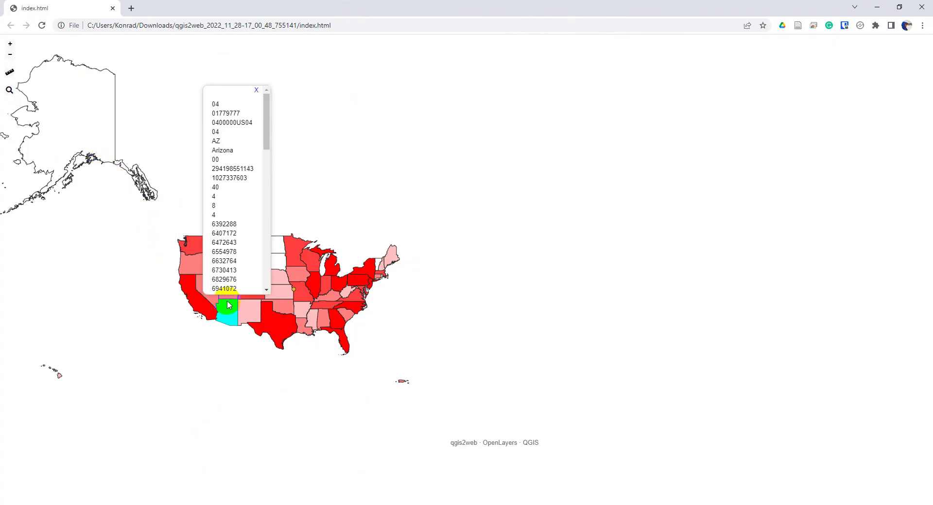
click(228, 305)
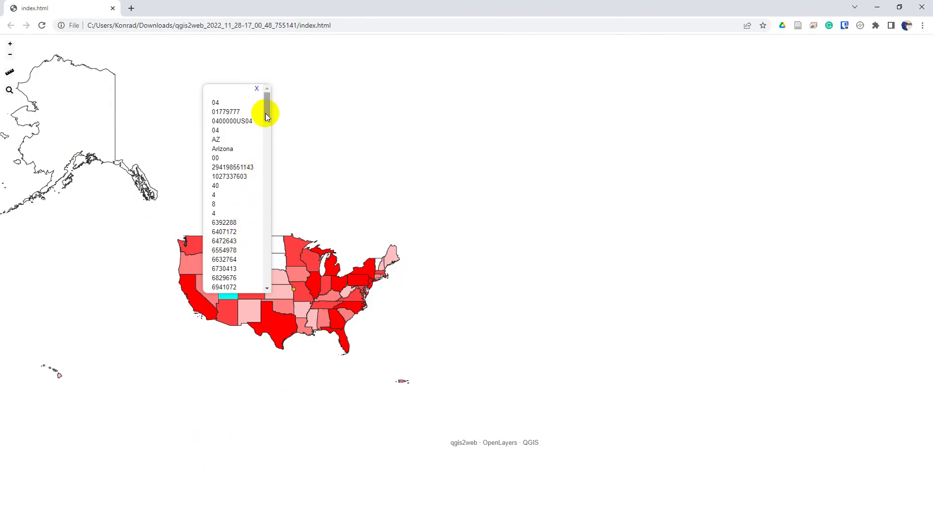
drag(266, 111, 272, 94)
click(264, 94)
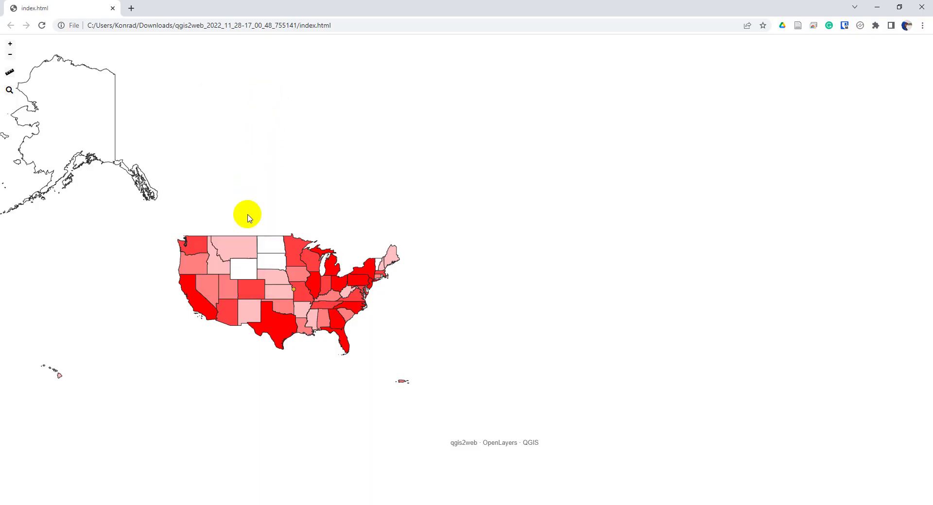
- View popups for Oklahoma, South Carolina, Illinois and Missouri, then reposition the QGIS export dialog
click(284, 311)
click(354, 307)
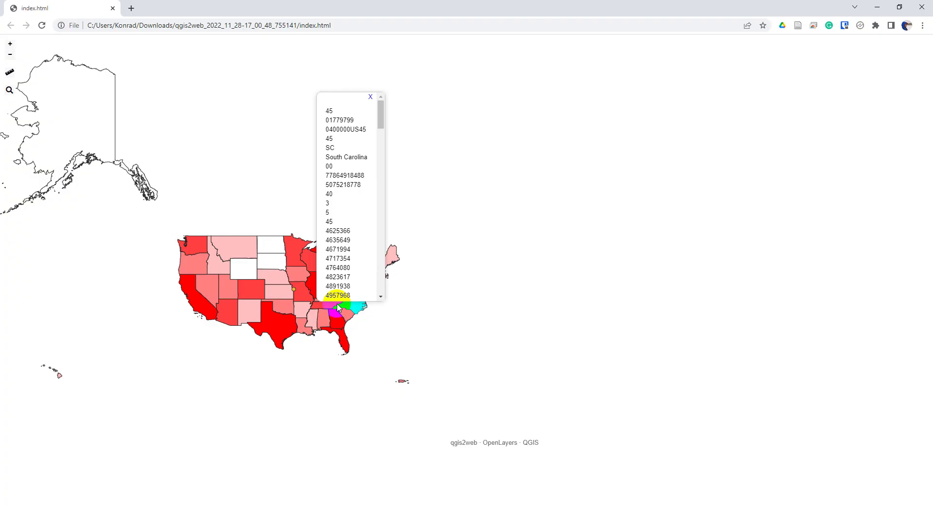
click(310, 291)
click(301, 292)
scroll(291, 292, up, 4)
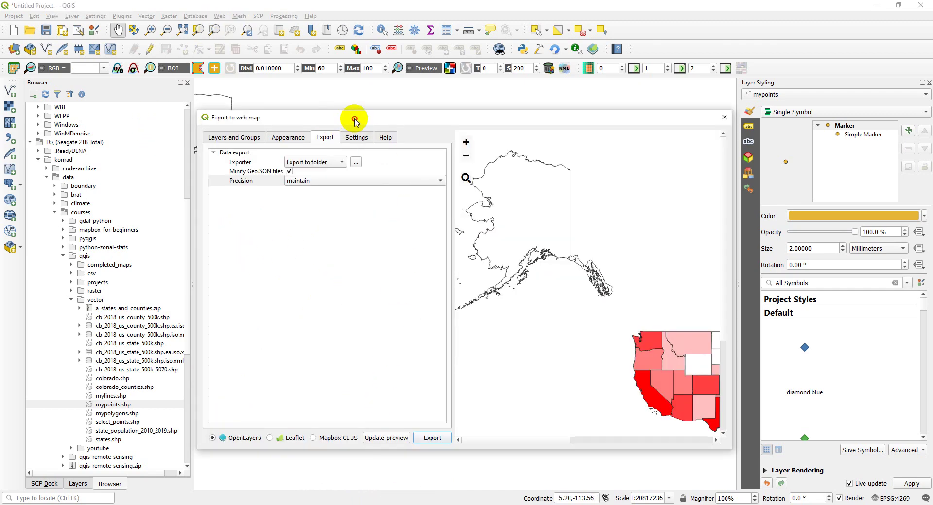
drag(355, 119, 313, 101)
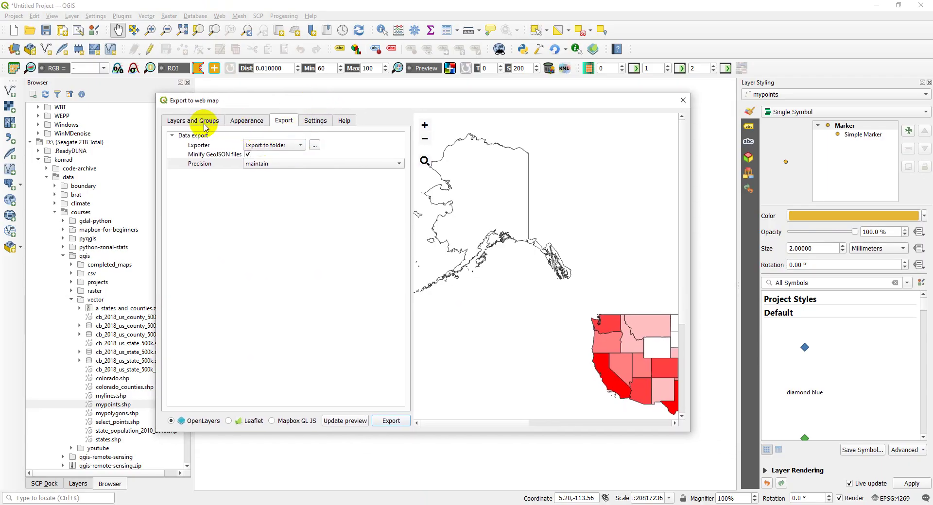
- Switch the export format to Leaflet and turn off popups and highlighting on hover
click(257, 122)
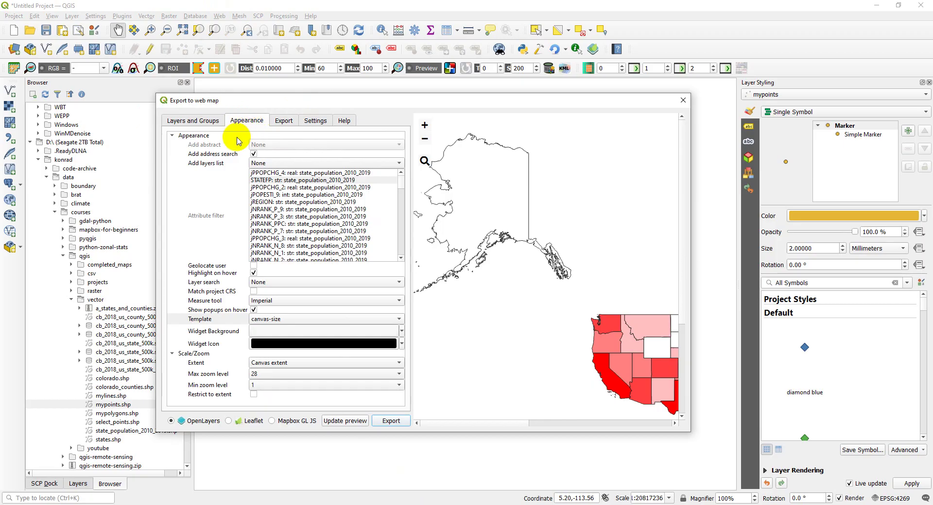
click(203, 121)
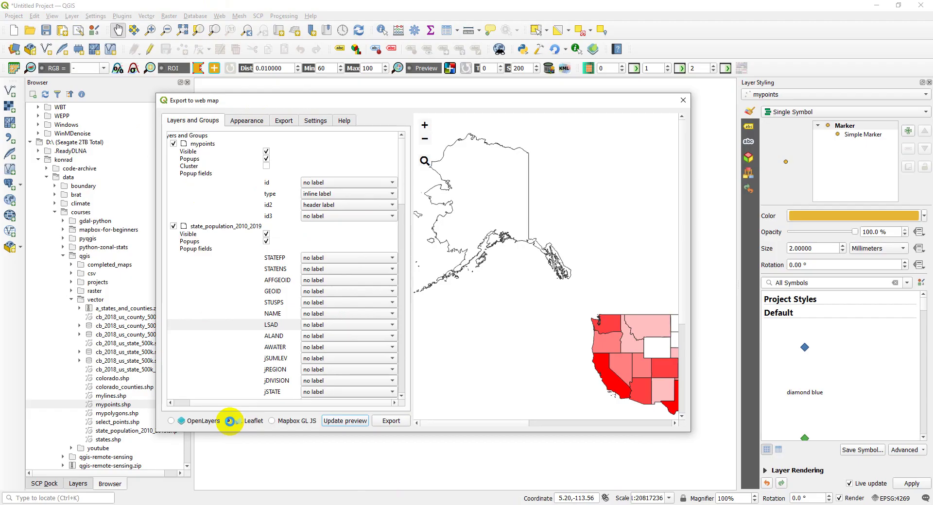
click(228, 421)
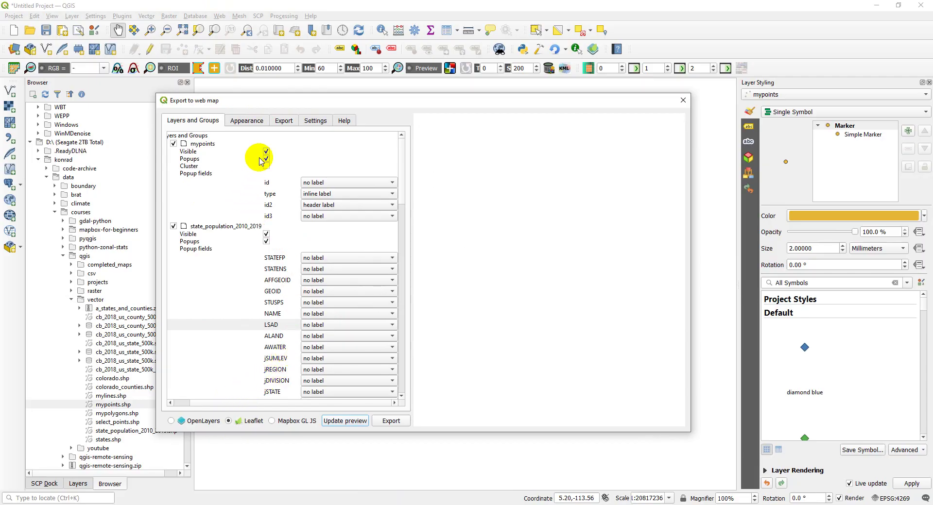
click(247, 121)
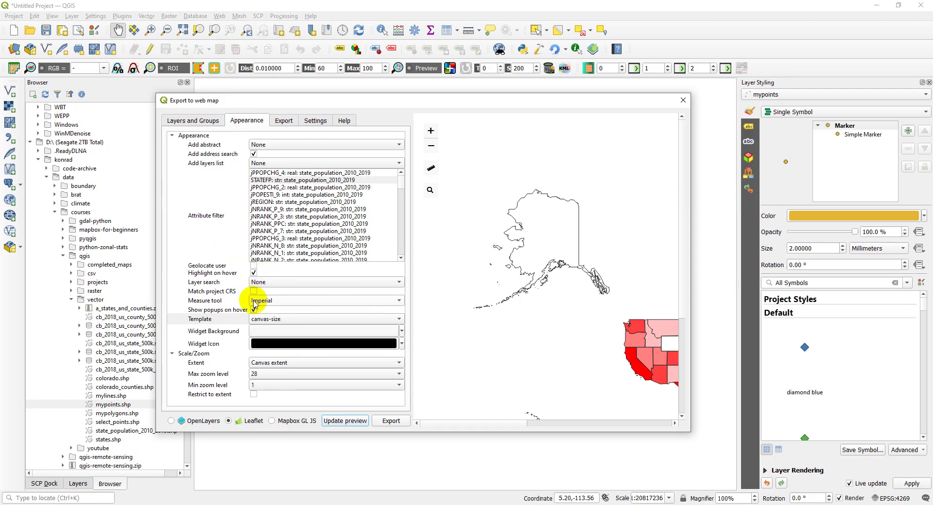
click(254, 310)
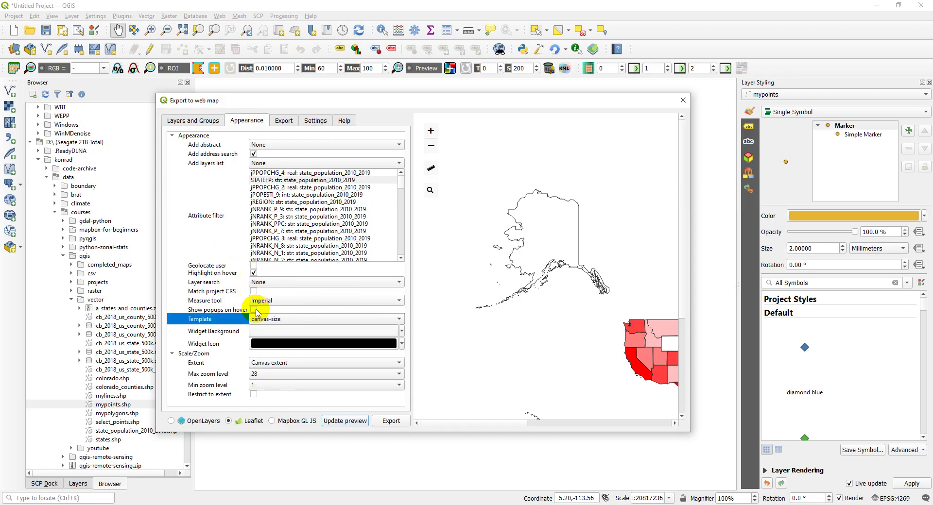
click(254, 273)
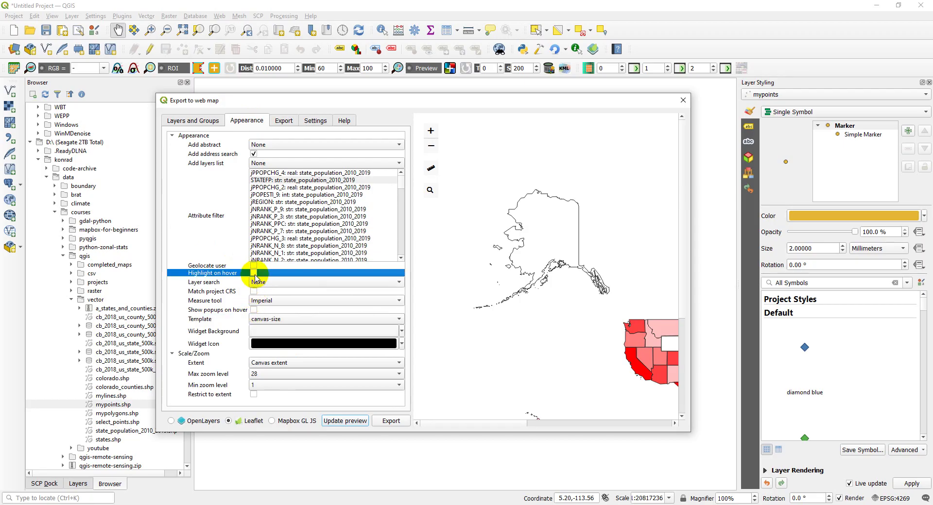
- Check Idaho's popup in the preview and refresh the web map preview
click(654, 344)
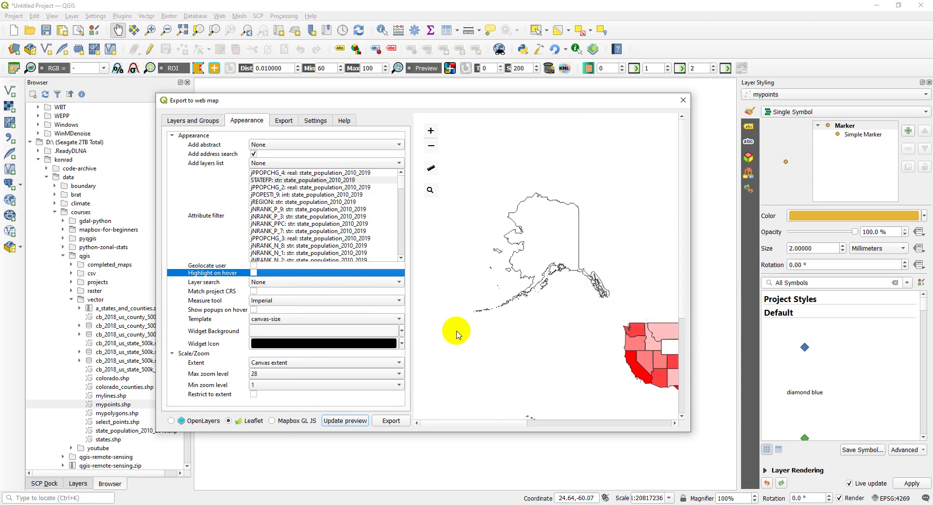
click(347, 420)
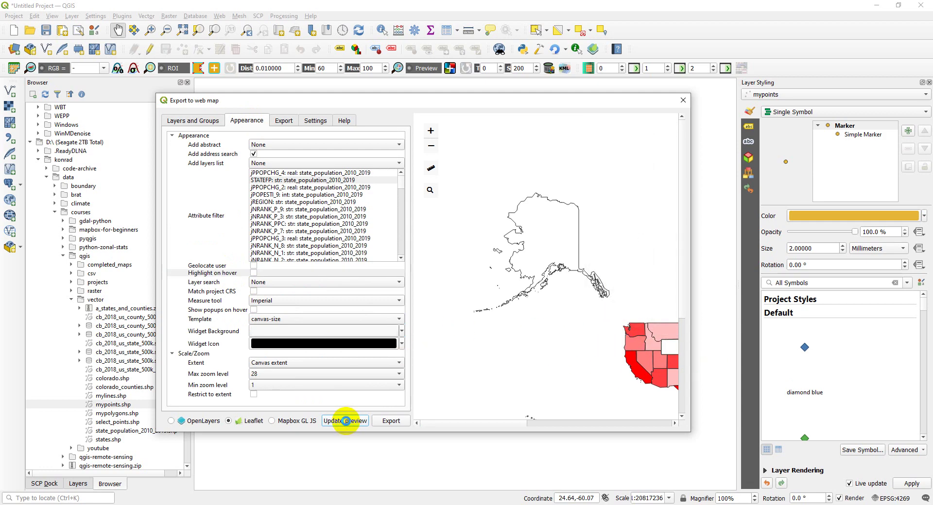
click(345, 421)
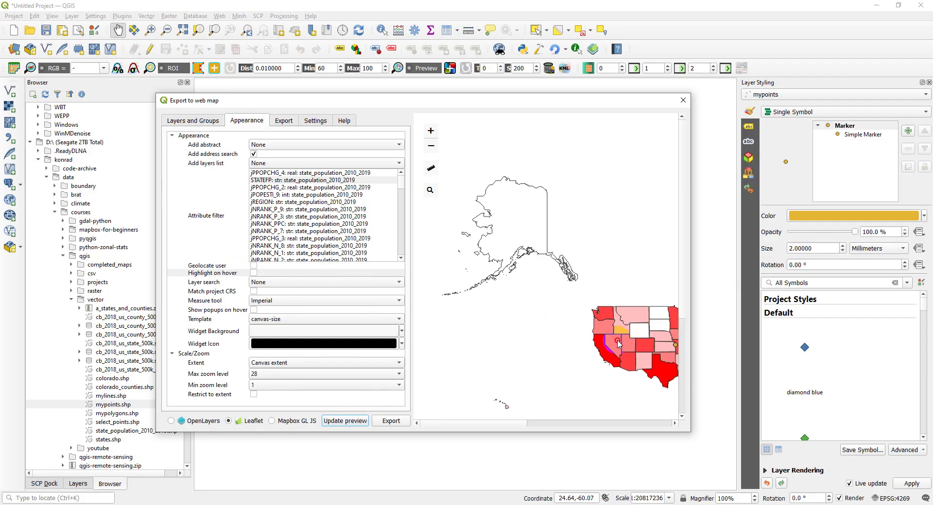
- Pan the preview to the contiguous US and test Colorado and Minnesota popups
drag(618, 344, 503, 269)
click(529, 275)
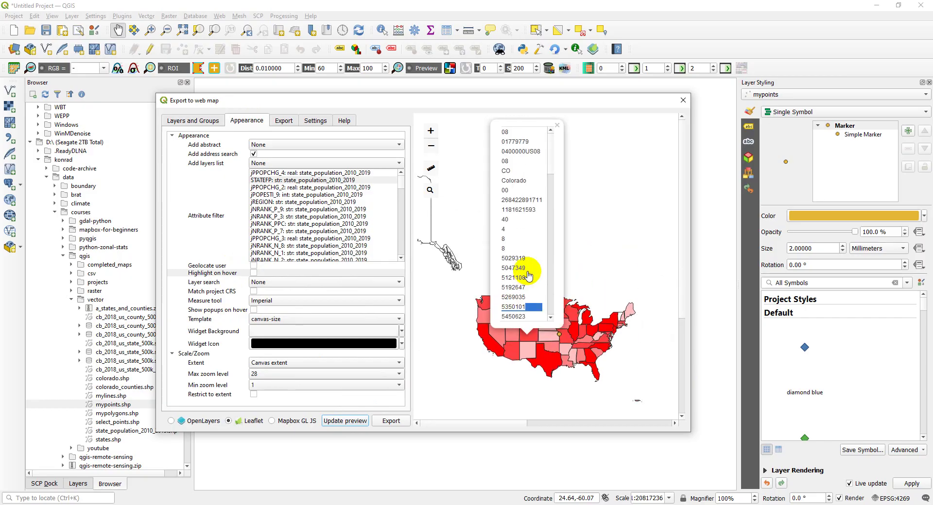
click(603, 270)
click(559, 303)
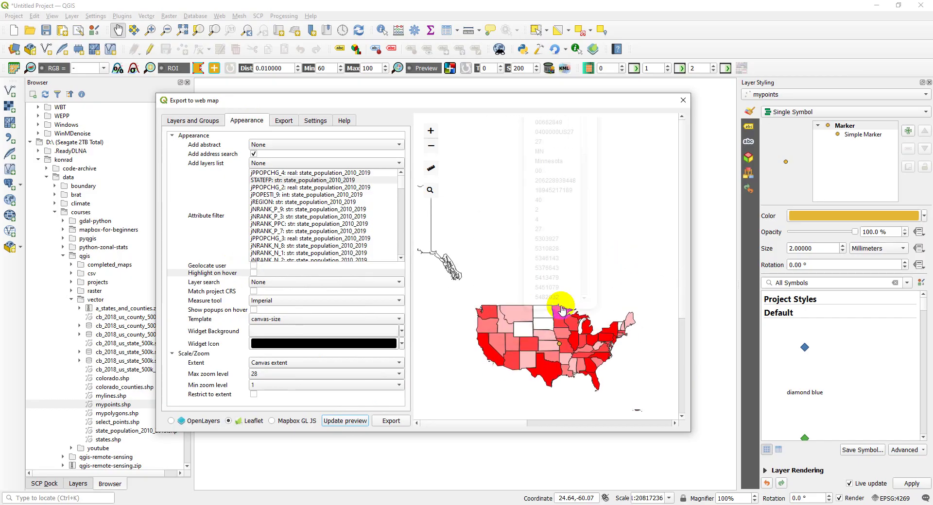
drag(583, 239, 593, 177)
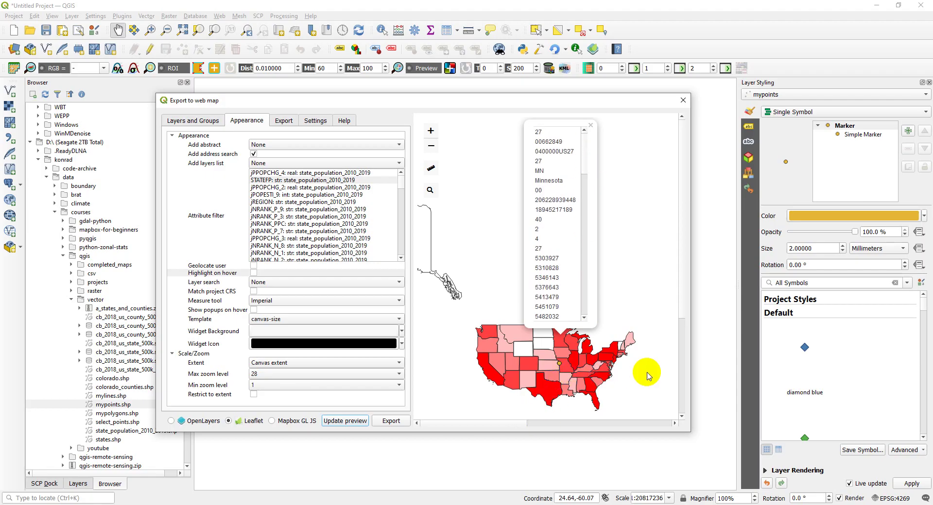
click(558, 379)
- Zoom into the preview and open the yellow park point's popup
scroll(560, 366, up, 5)
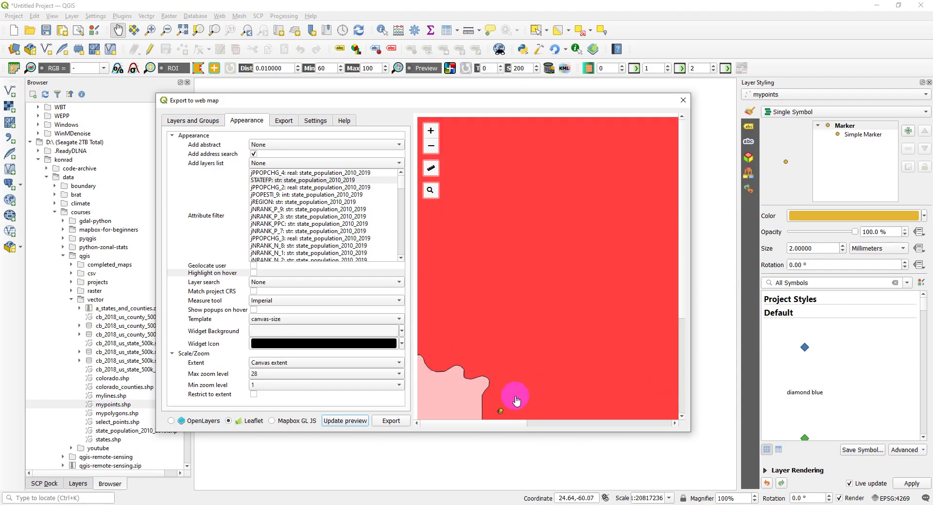
drag(512, 396, 531, 233)
scroll(513, 250, up, 3)
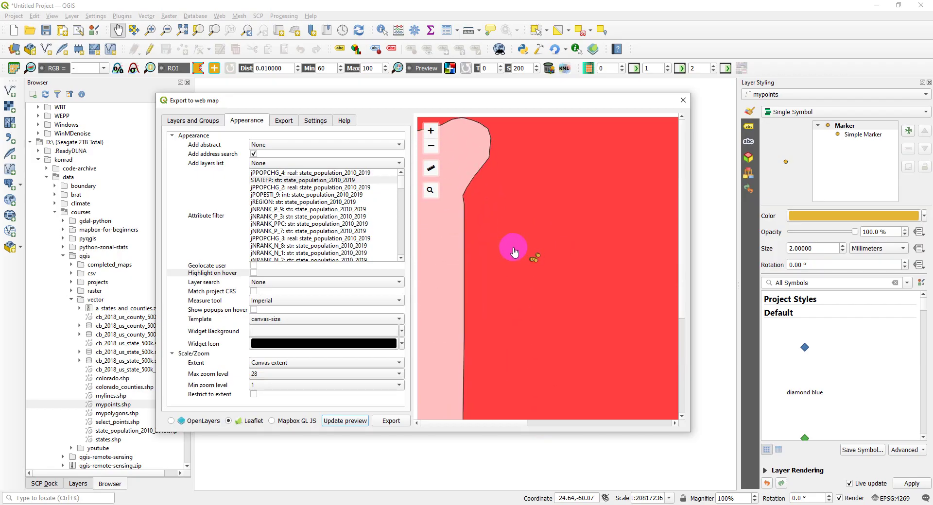
click(605, 304)
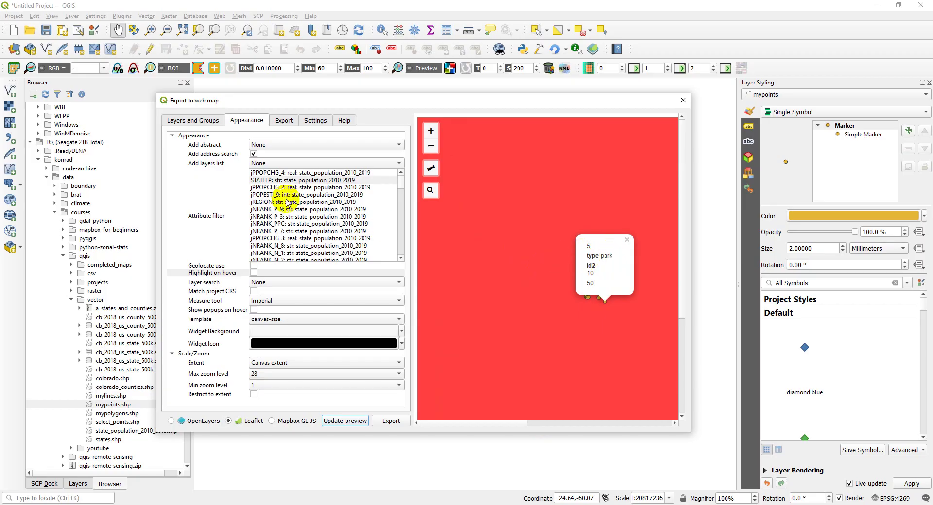
- Review the per-layer popup field settings and export the web map as Leaflet
click(203, 120)
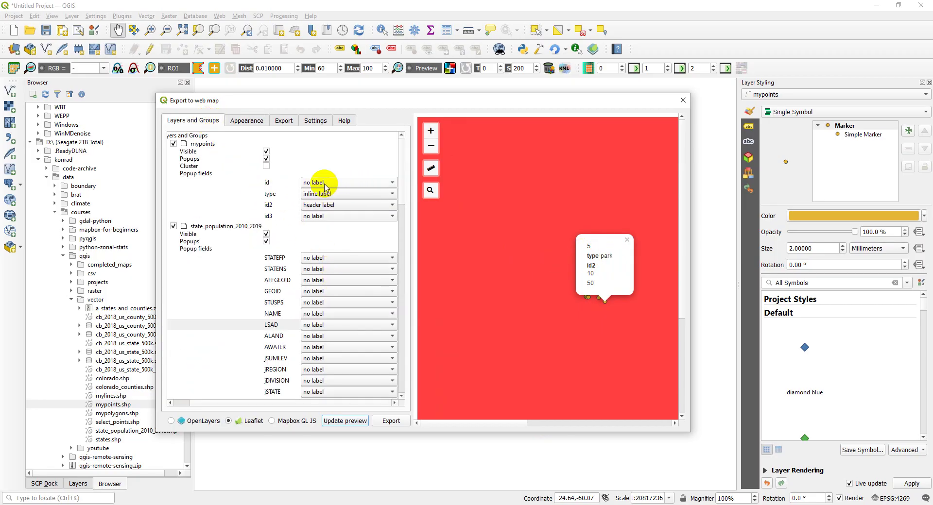
click(580, 251)
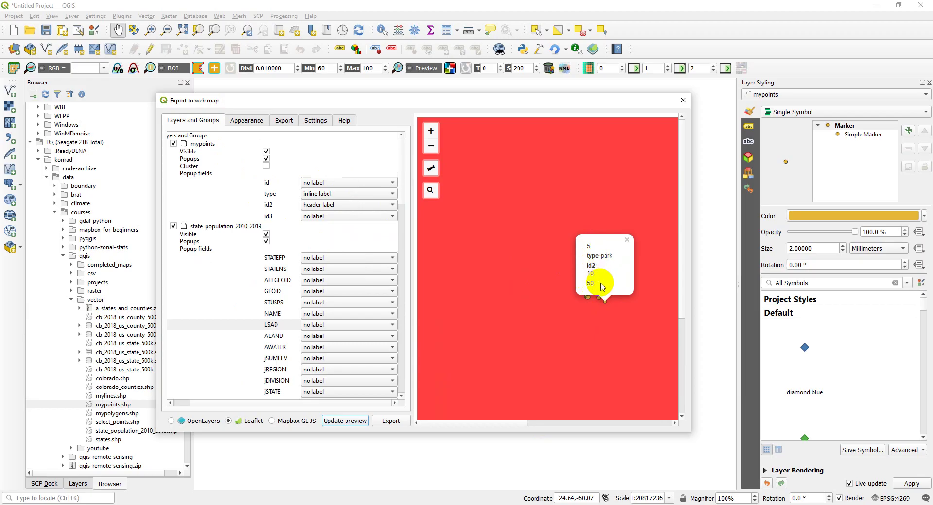
scroll(599, 290, down, 3)
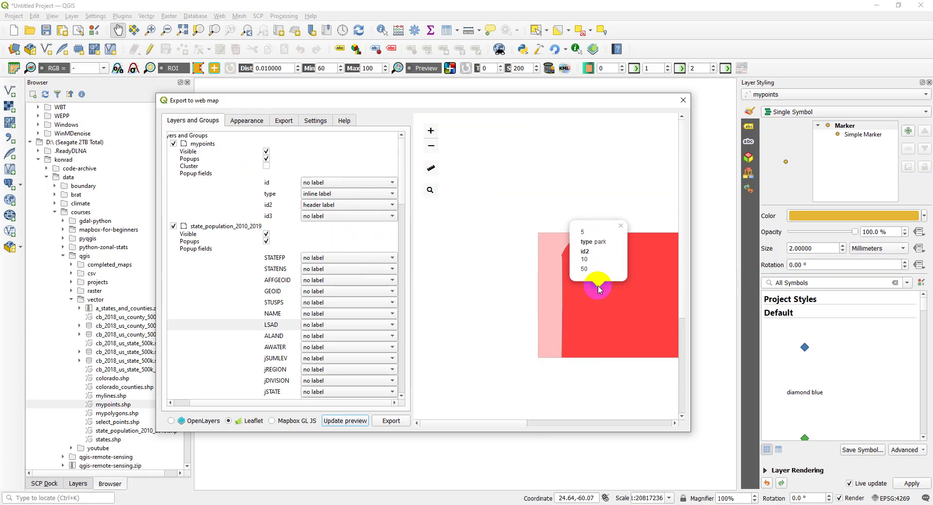
click(392, 422)
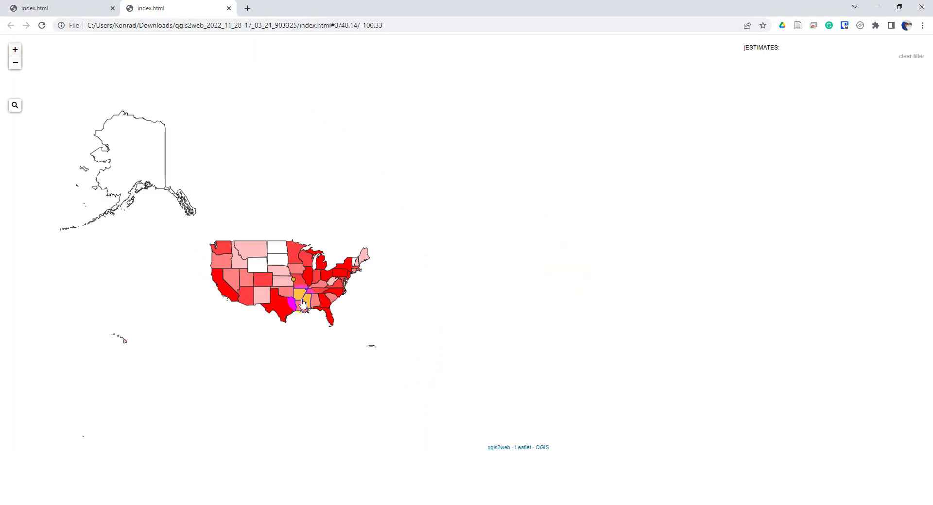
- Inspect state popups, including Nevada's, in the exported Leaflet map, then return to QGIS
click(276, 277)
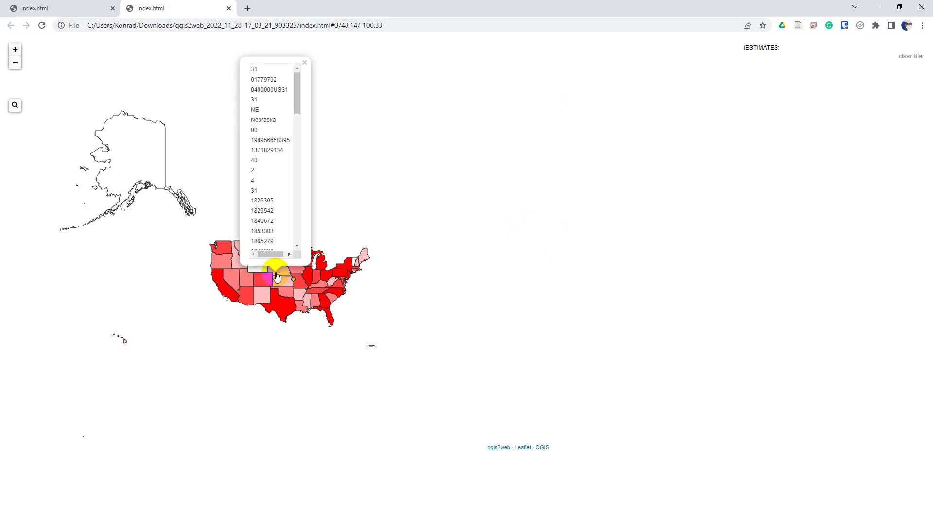
drag(296, 94, 320, 199)
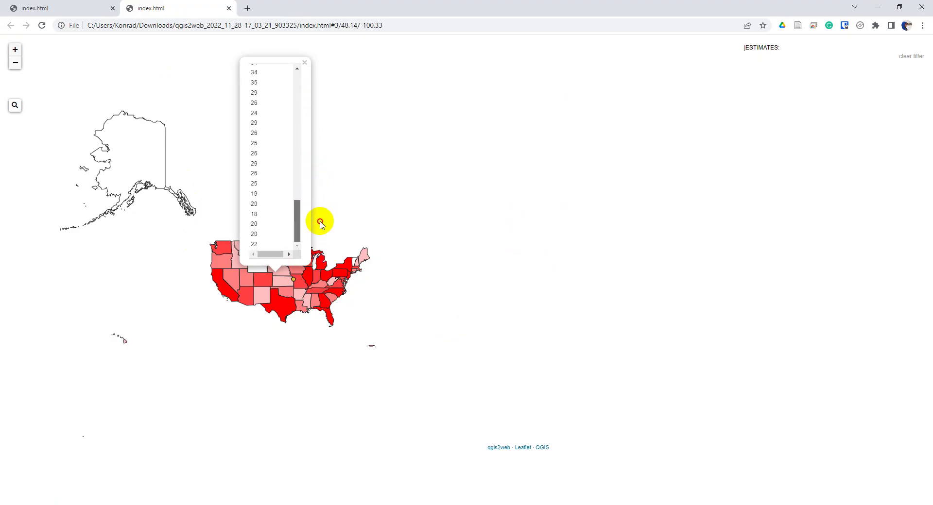
scroll(308, 78, up, 8)
click(232, 281)
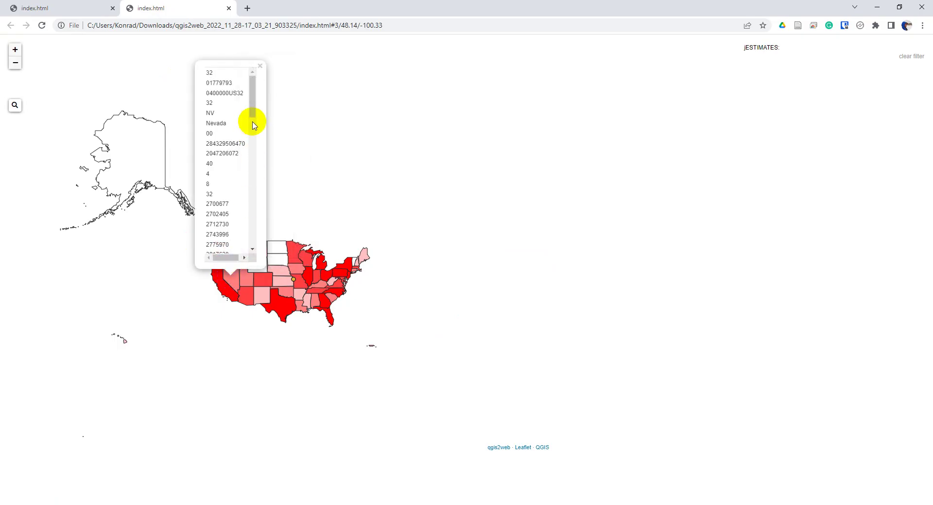
scroll(253, 109, down, 1)
drag(253, 109, 258, 89)
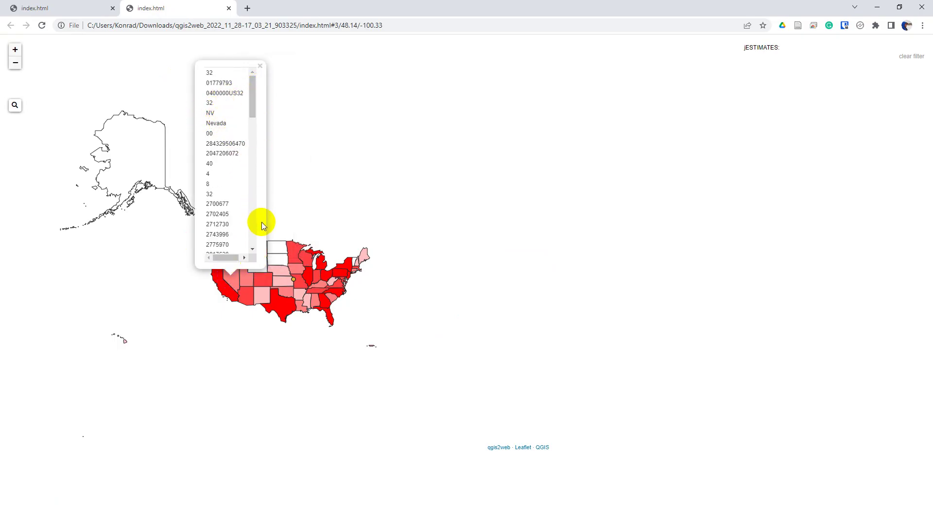
click(261, 67)
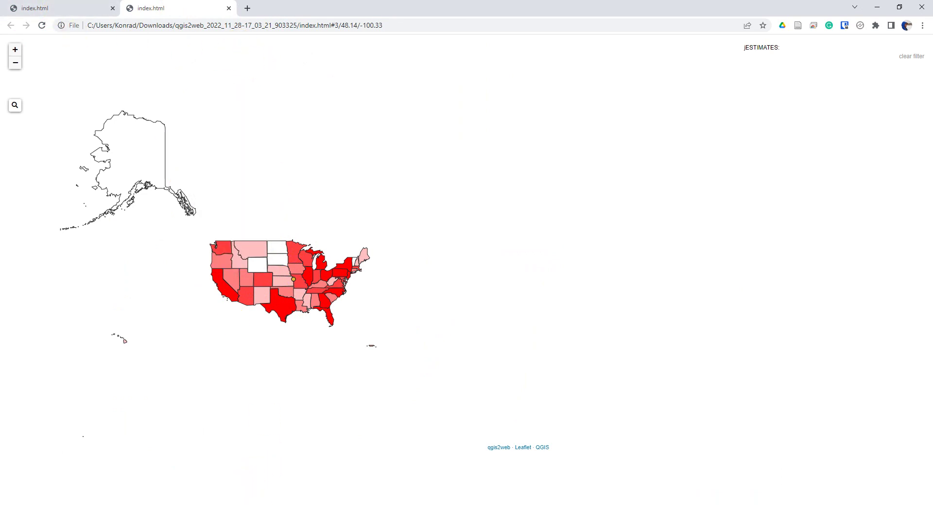
click(417, 474)
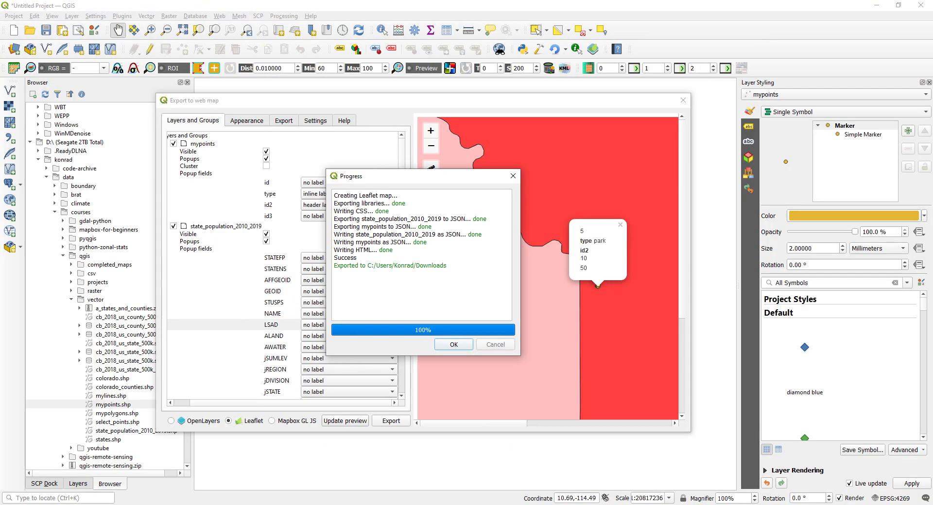
- Dismiss the progress report and set STATEFP, STATENS, AFFGEOID and NAME popup fields to inline label
click(454, 344)
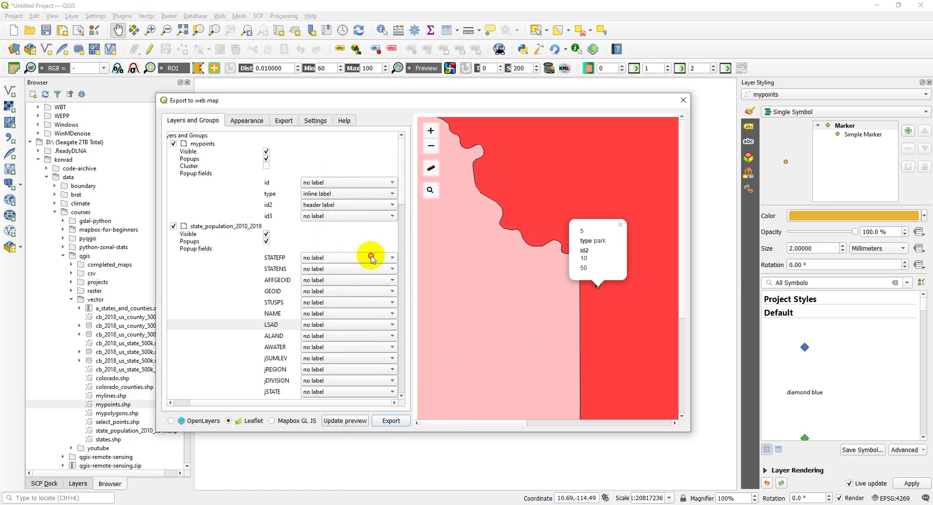
click(371, 258)
click(360, 269)
click(358, 270)
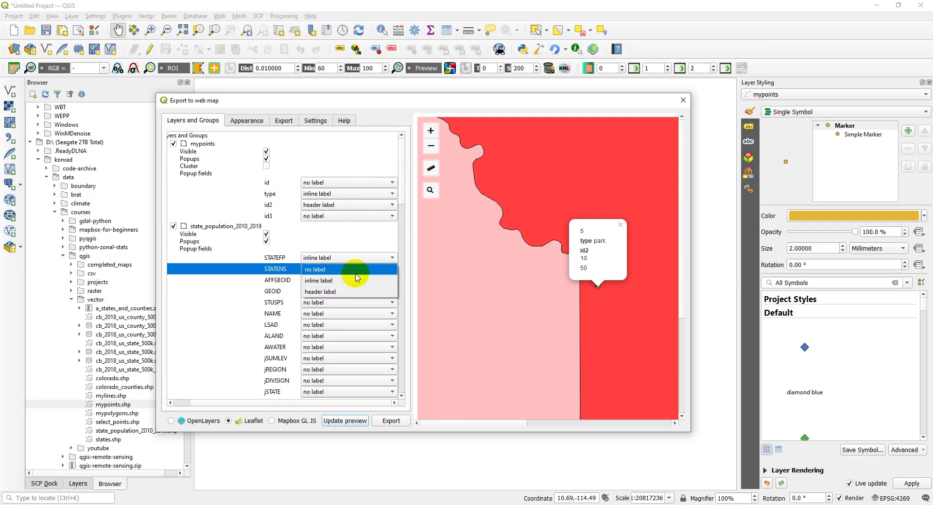
click(356, 280)
click(355, 281)
click(355, 292)
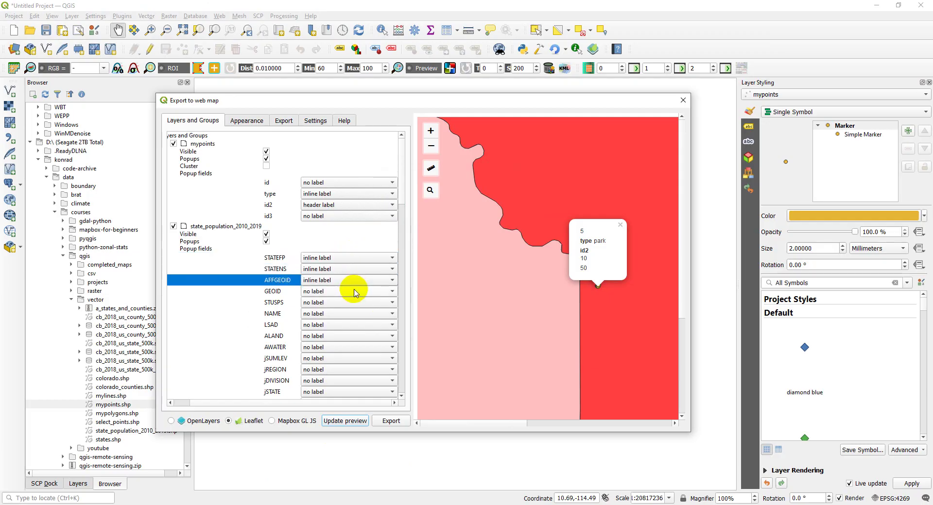
click(346, 313)
click(346, 325)
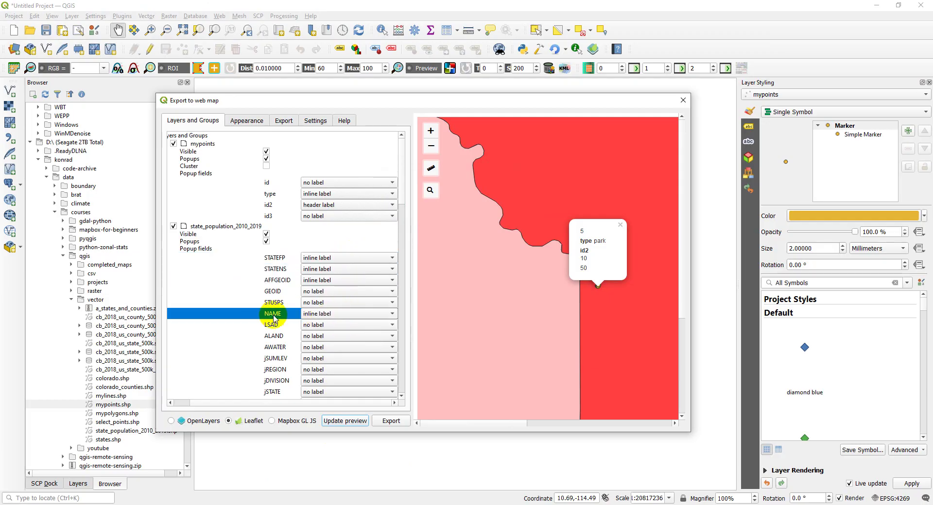
- Refresh the preview and open Colorado's popup to verify the inline labels
click(344, 421)
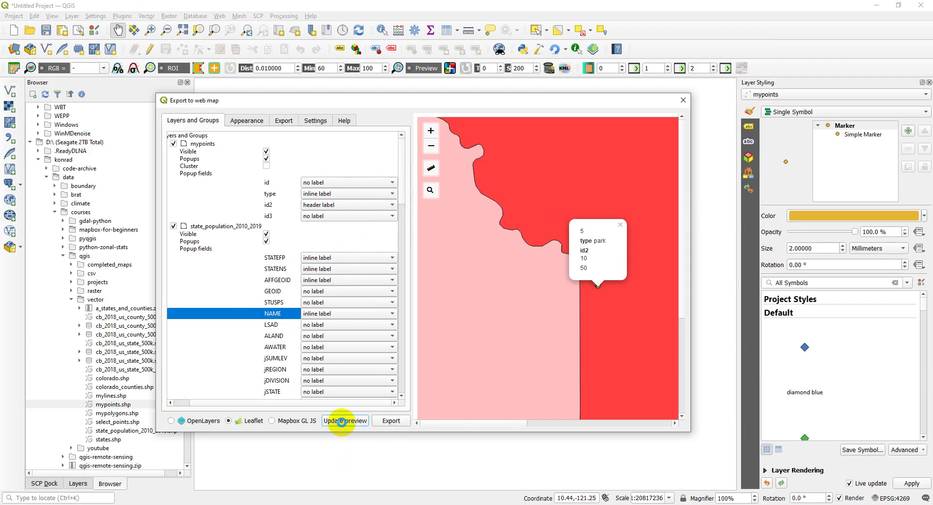
click(342, 422)
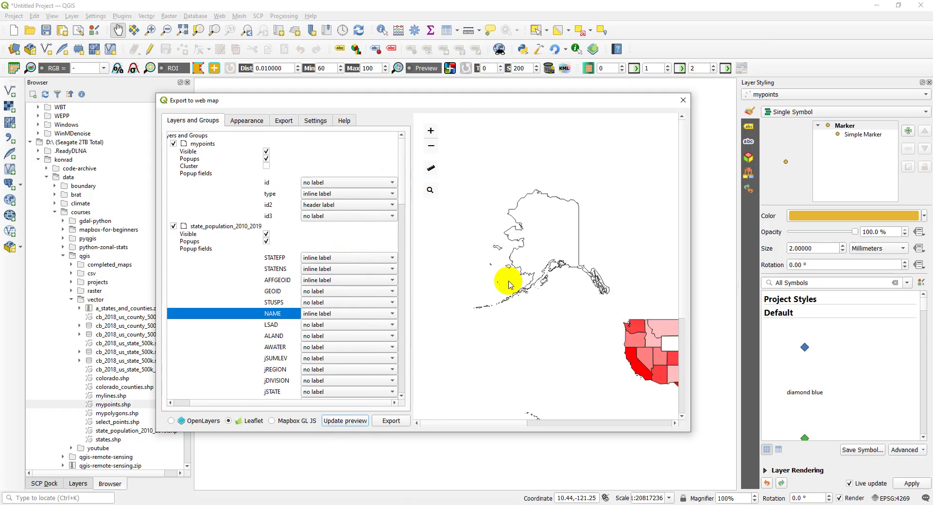
click(613, 344)
drag(613, 344, 458, 281)
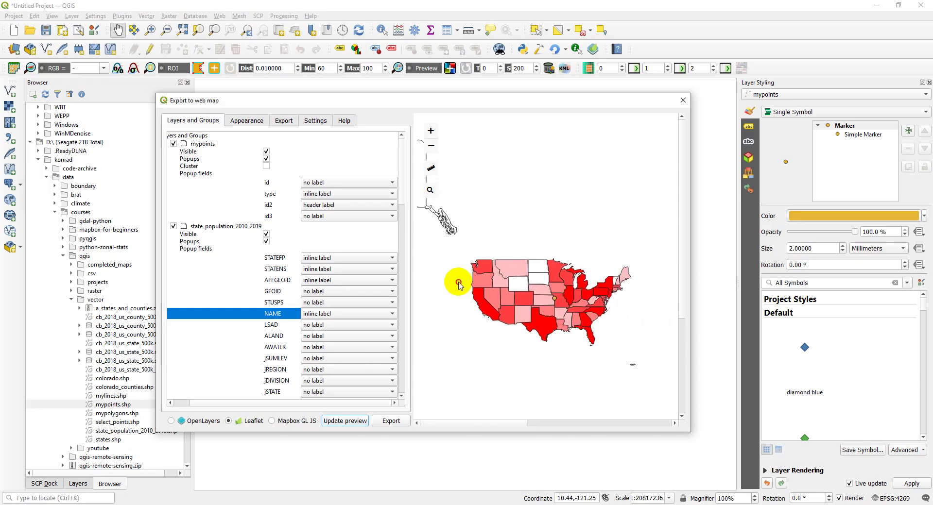
click(522, 307)
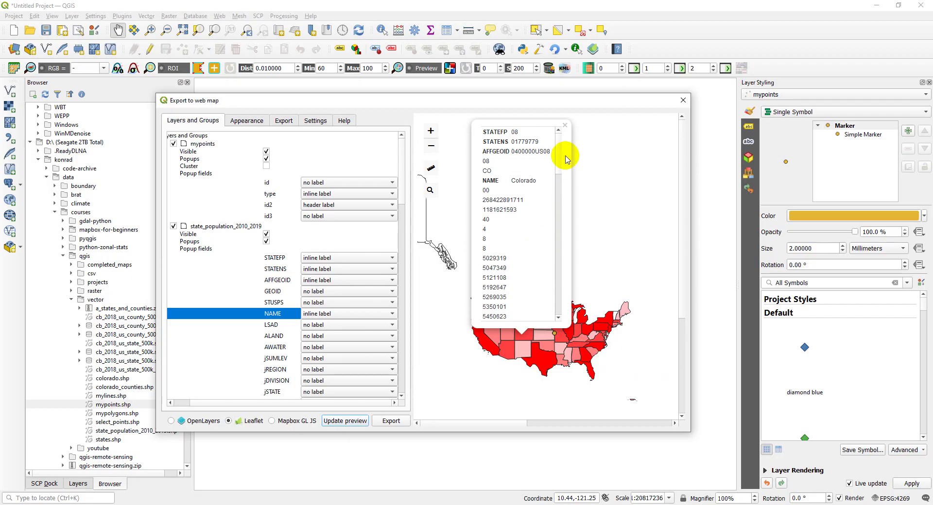
mouse_move(558, 158)
mouse_down()
mouse_move(558, 306)
mouse_move(567, 141)
mouse_up()
click(565, 126)
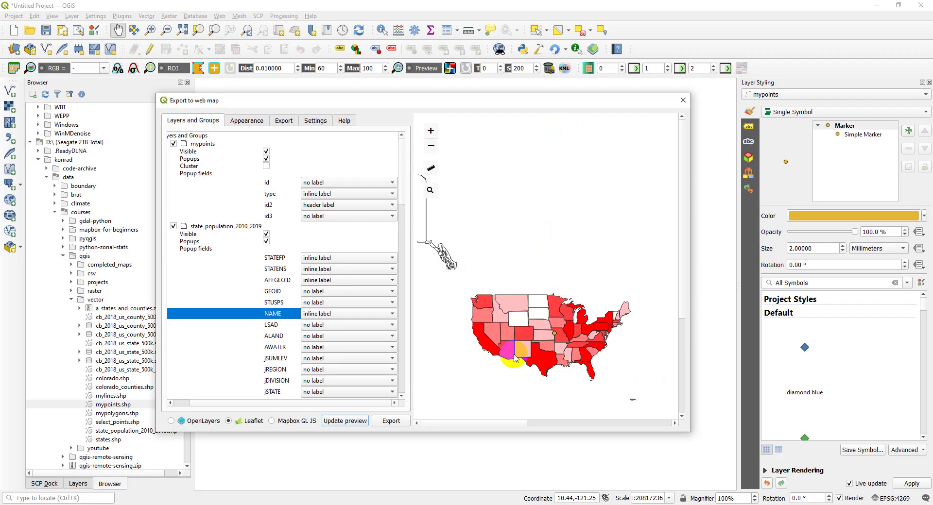